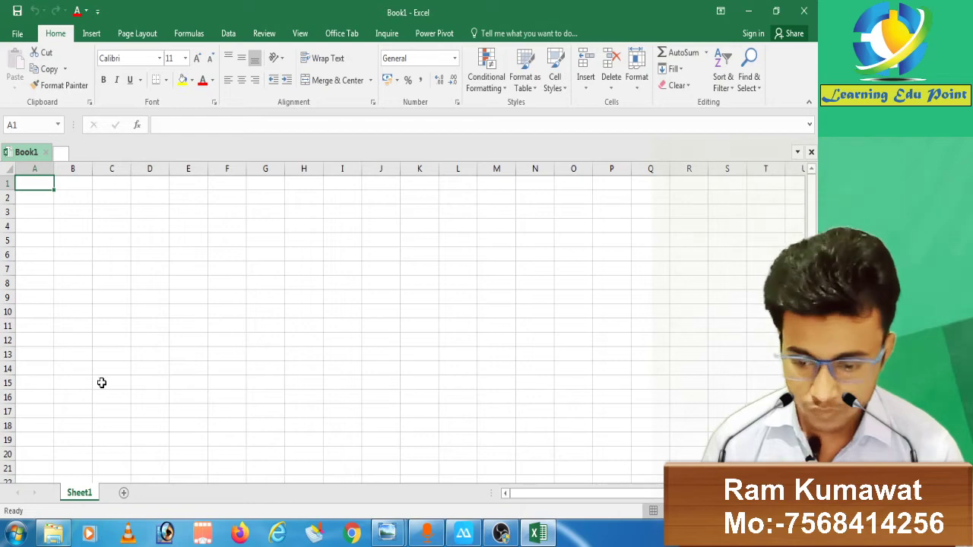
Step: Switch to File Explorer and open the topic image folder inside Excel Video on Local Disk (E:)
mouse_move(66, 538)
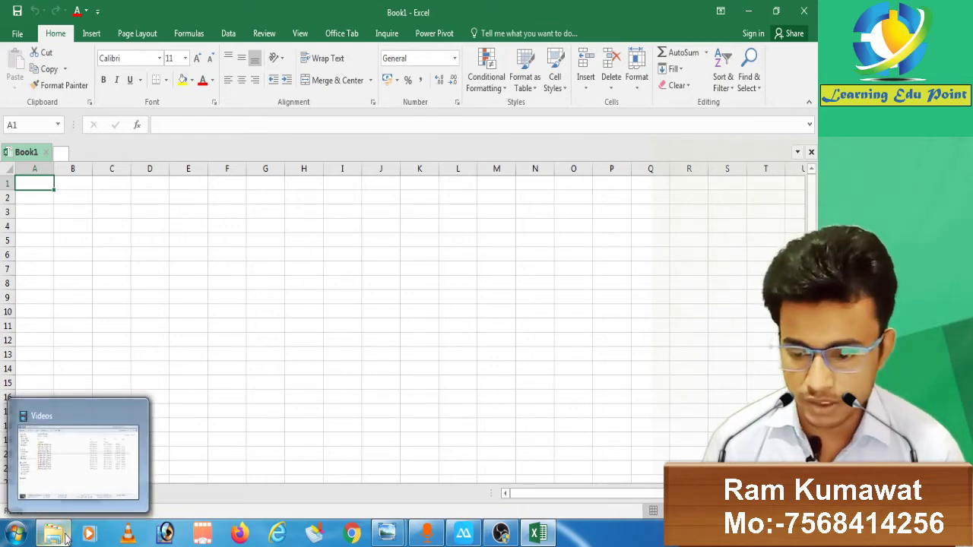
key(super+e)
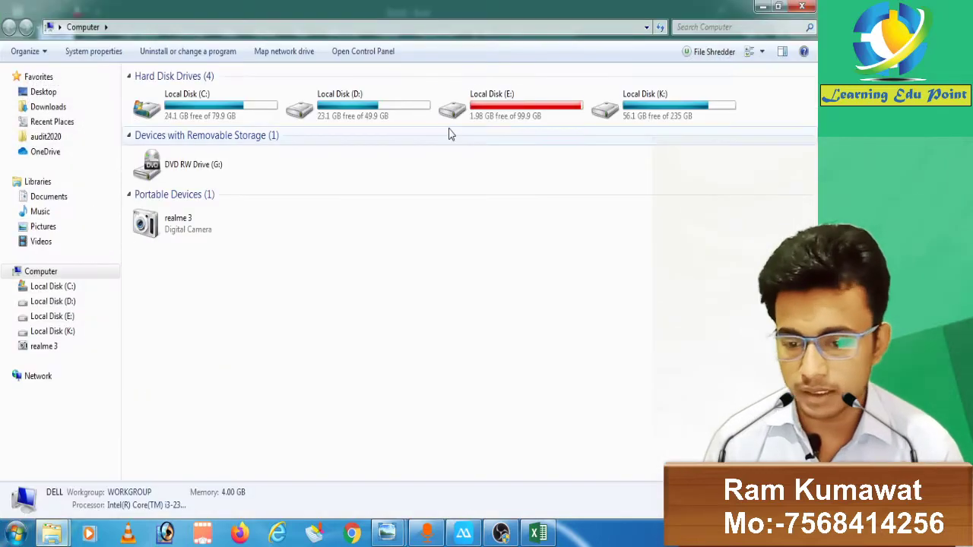
double_click(467, 102)
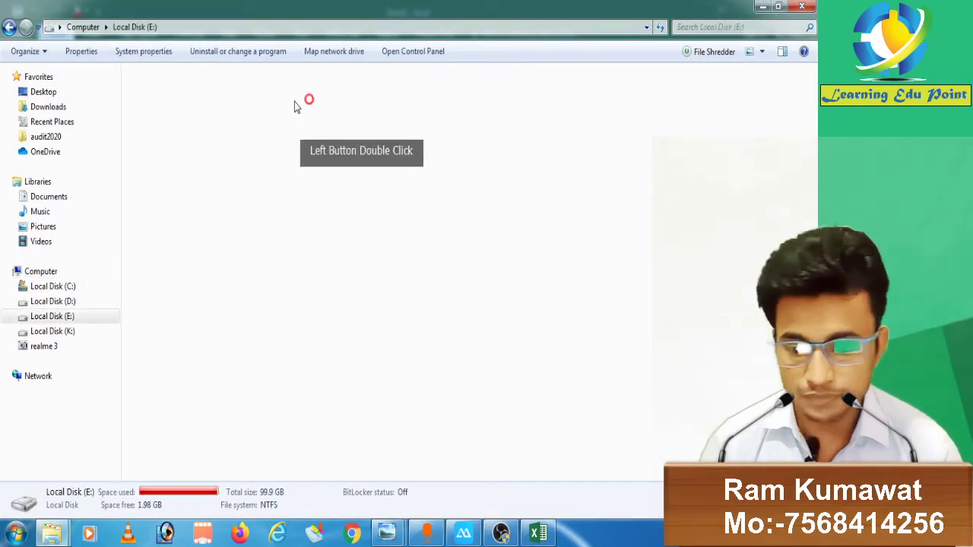
double_click(136, 118)
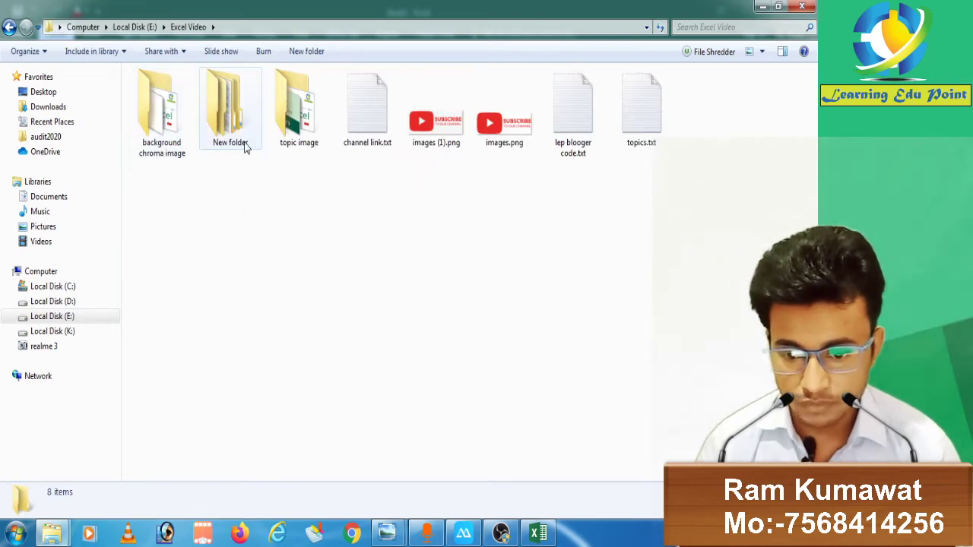
double_click(243, 145)
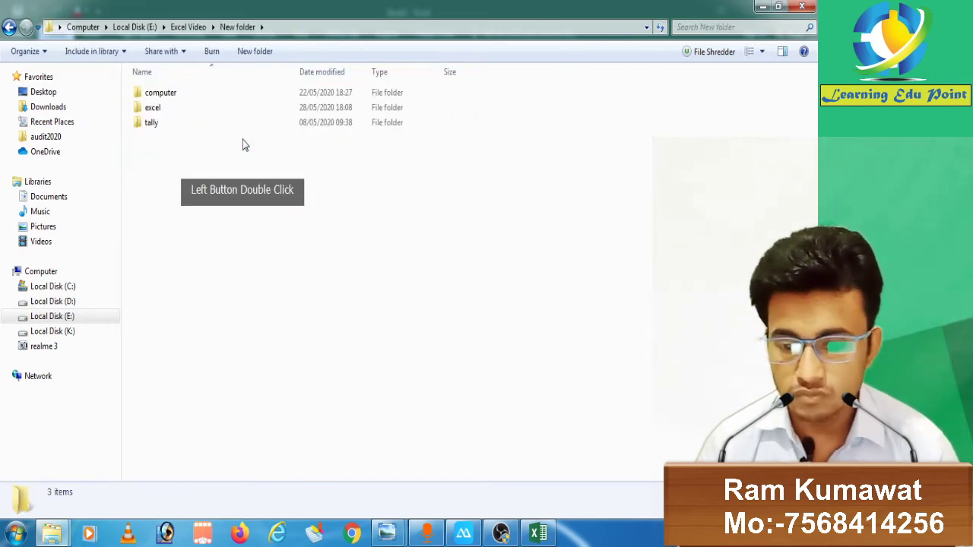
key(BackSpace)
key(Right)
key(Return)
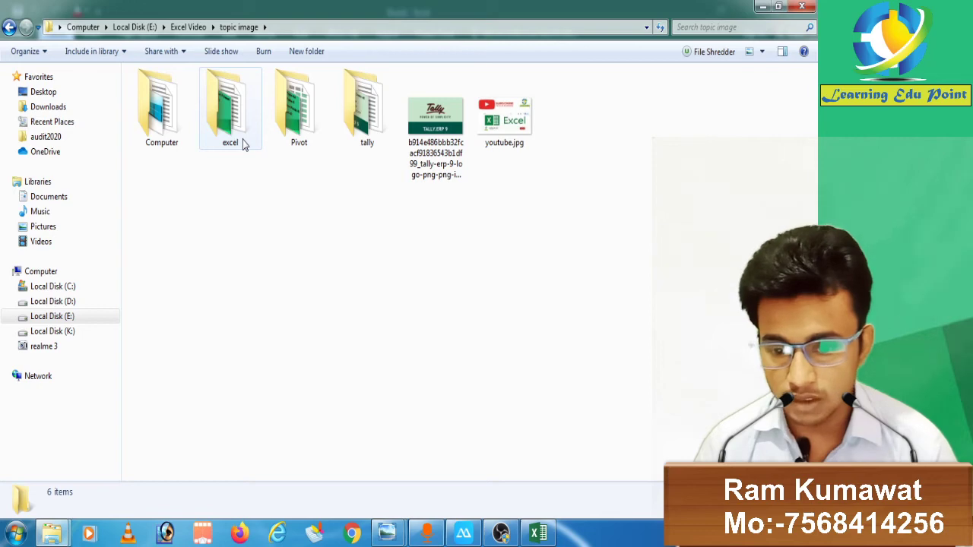
Step: Open the External data.xlsx workbook from the Pivot folder
click(243, 144)
key(Right)
key(Return)
key(Right)
key(Right)
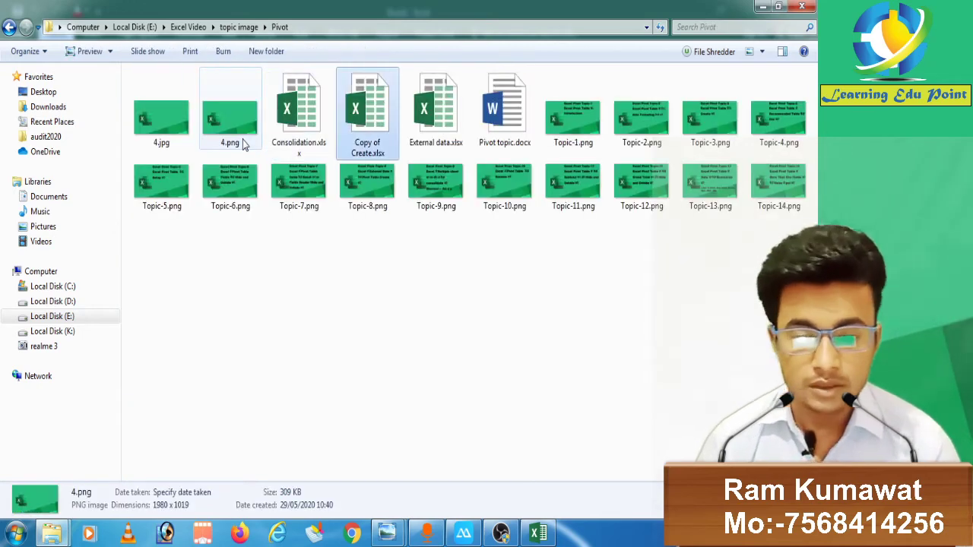
key(Right)
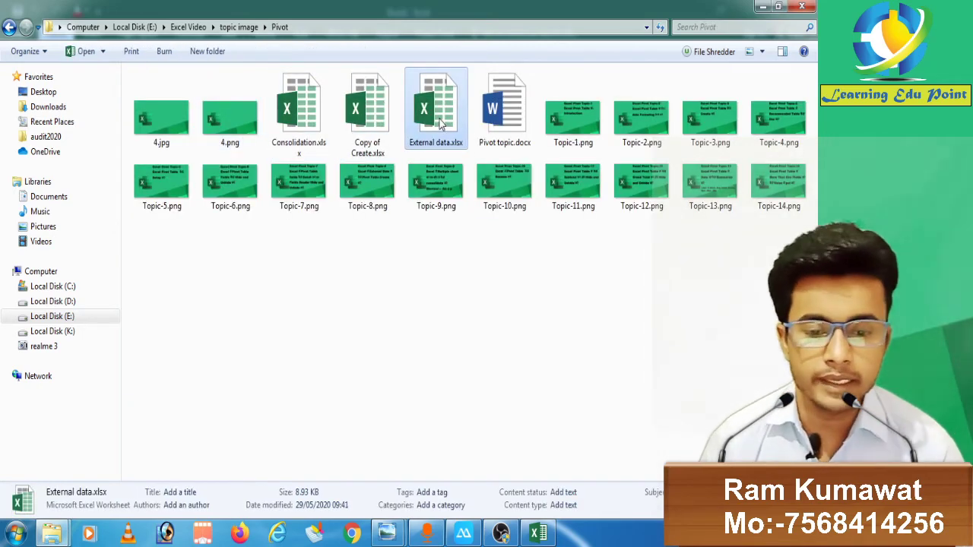
click(441, 124)
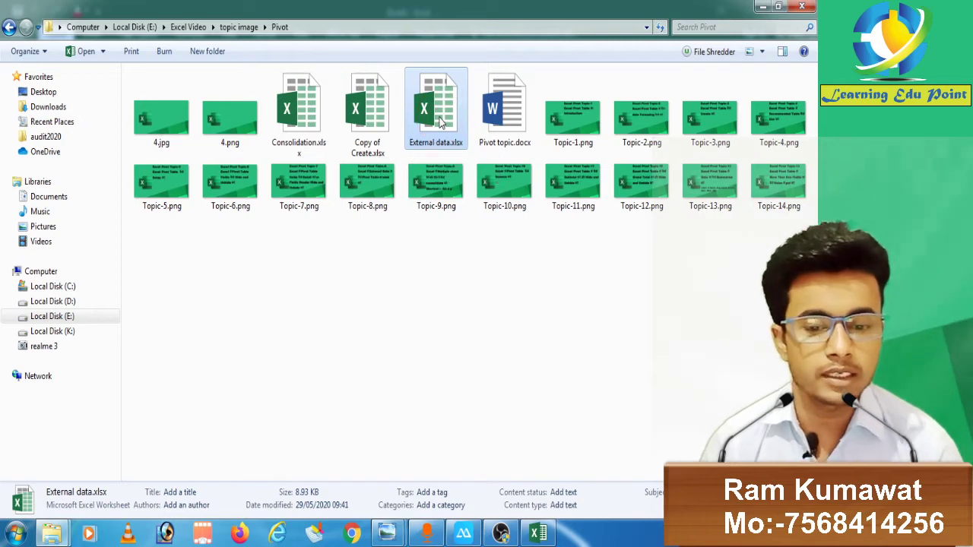
double_click(441, 116)
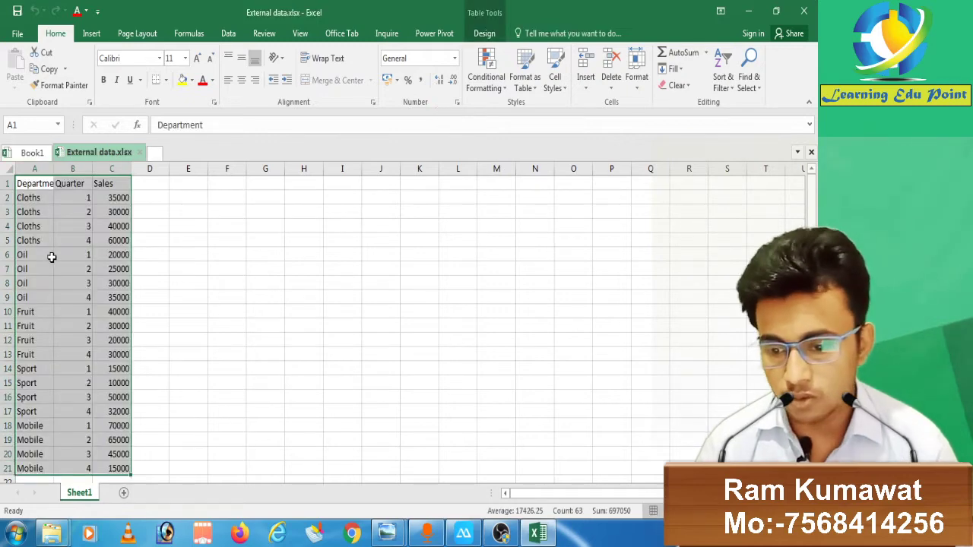
Step: Examine the Department, Quarter and Sales records in External data.xlsx down to the last row, and close the workbook
click(52, 257)
click(59, 298)
key(ctrl+Up)
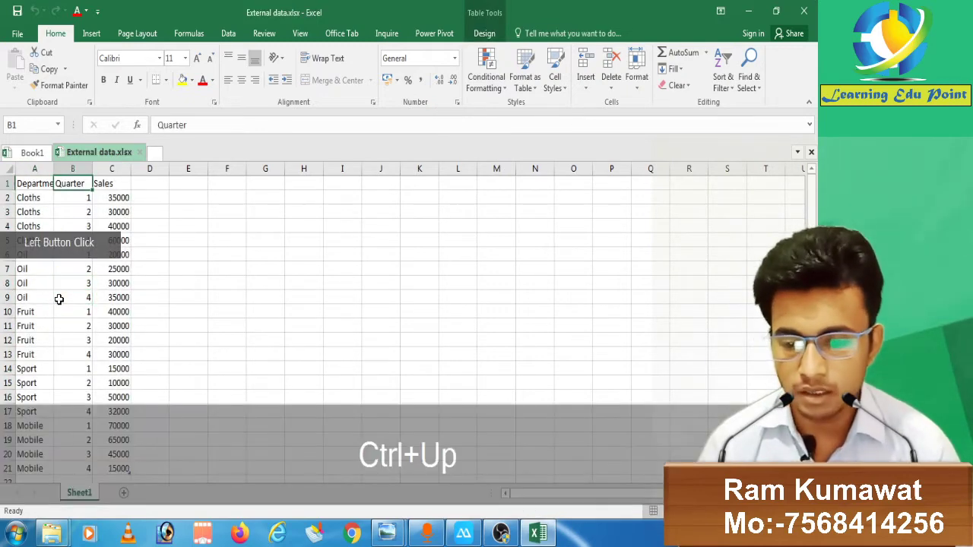
click(50, 256)
key(ctrl+Up)
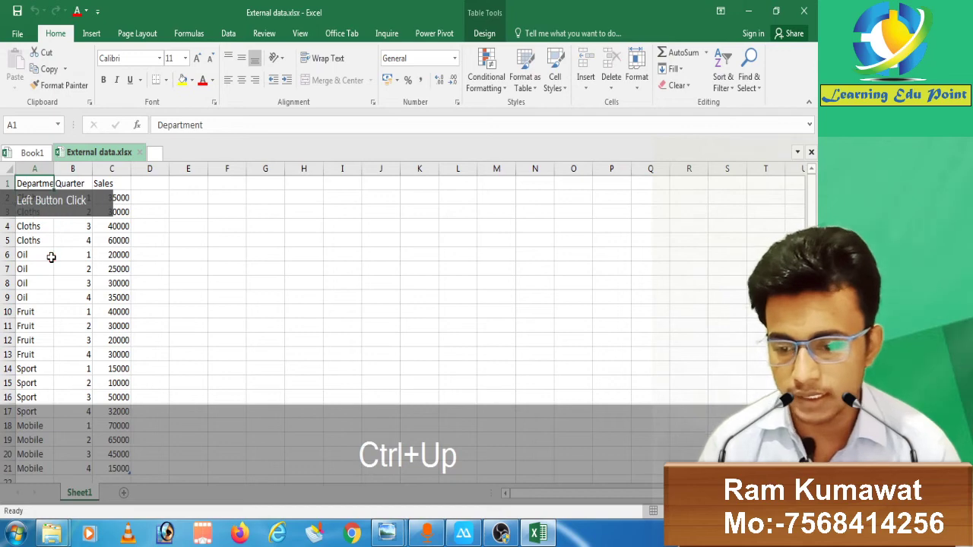
key(Down)
key(Down)
key(Down)
key(Down)
key(Down)
key(Down)
key(Down)
key(Down)
key(Down)
key(Down)
key(Down)
key(Down)
key(Down)
key(Down)
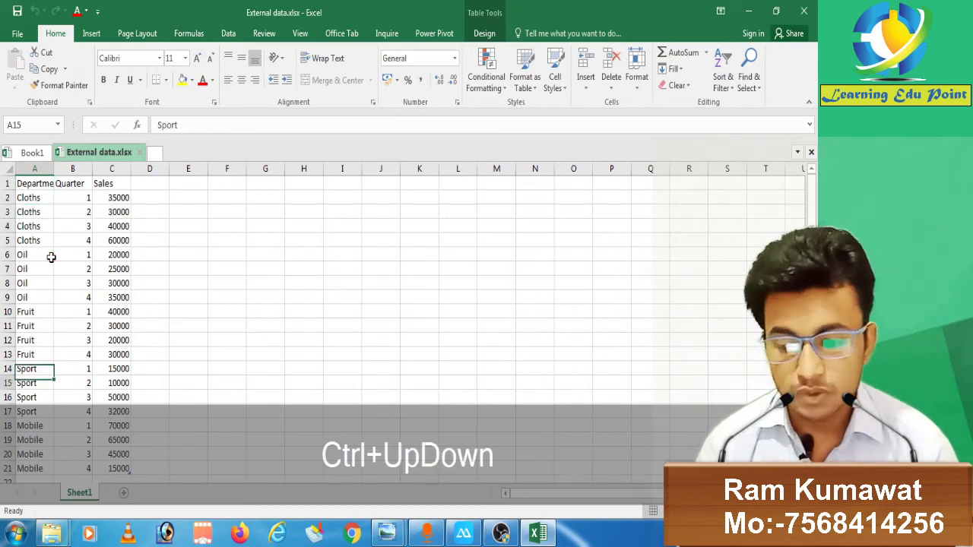
key(Down)
key(Down)
key(Down)
key(Down)
key(Down)
key(Down)
key(Down)
key(Down)
key(Down)
key(Down)
key(Down)
key(Down)
key(Down)
key(Down)
key(Down)
key(Down)
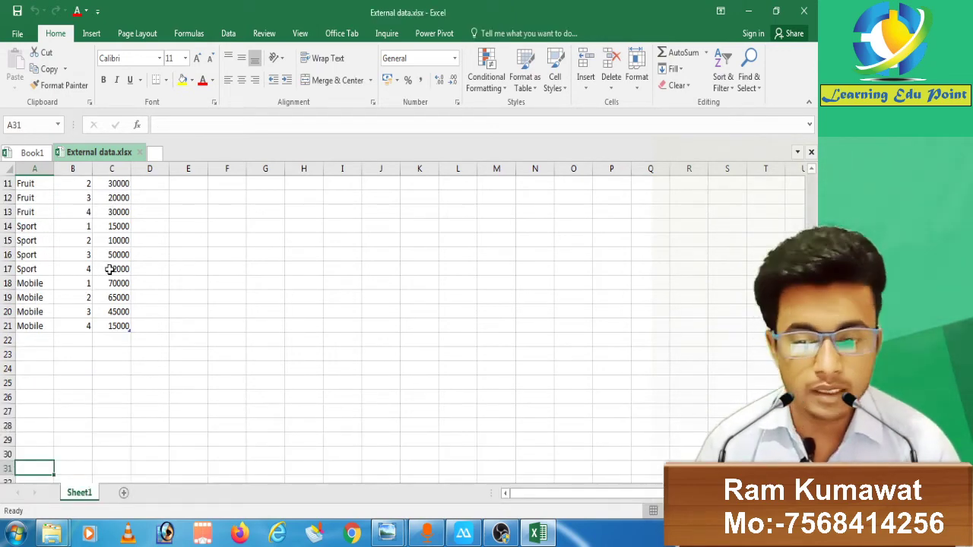
click(139, 152)
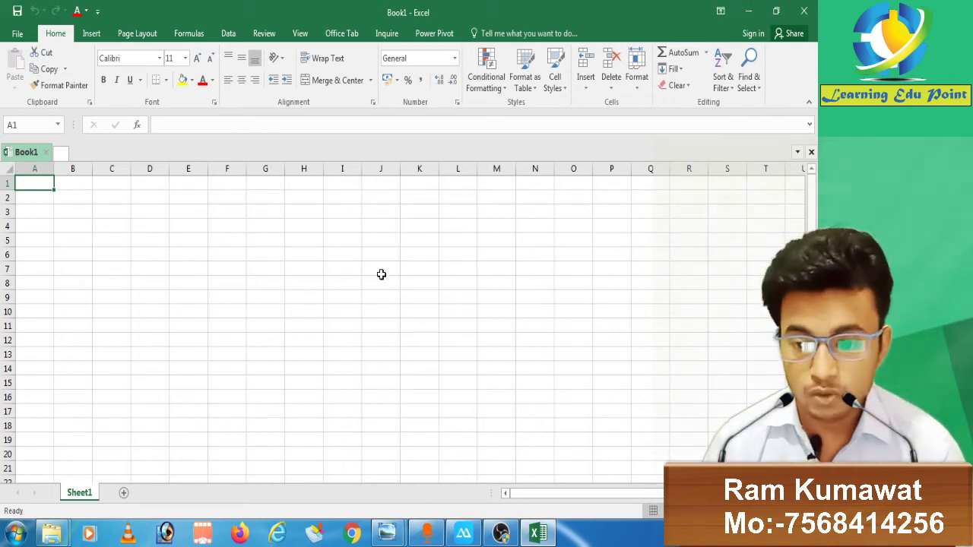
Step: Start a PivotTable in Book1 based on an external data source and bring up the existing connections to choose from
click(90, 35)
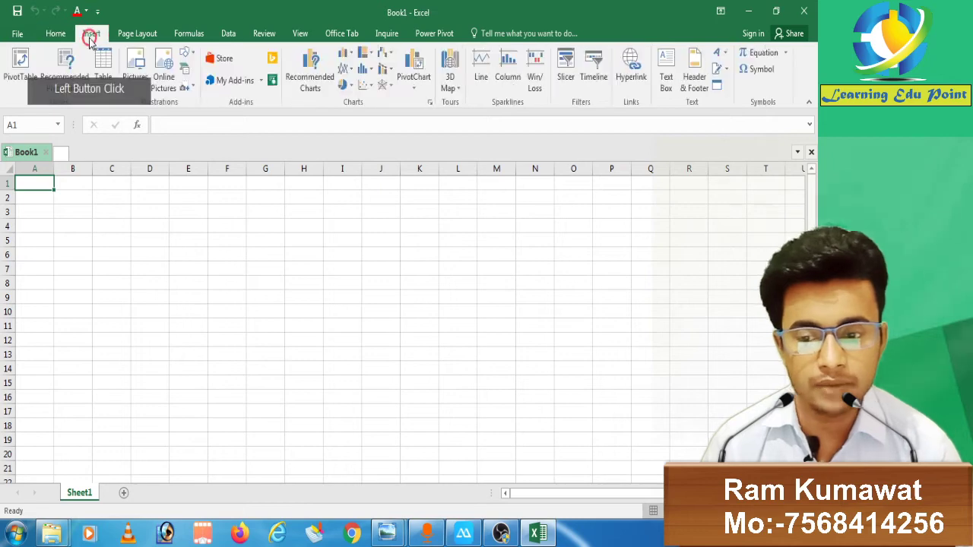
click(20, 63)
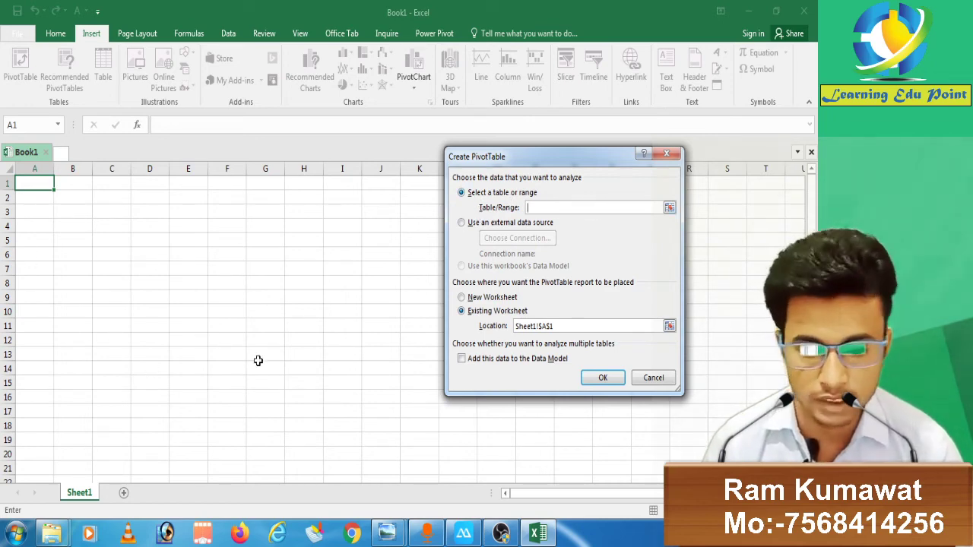
click(461, 222)
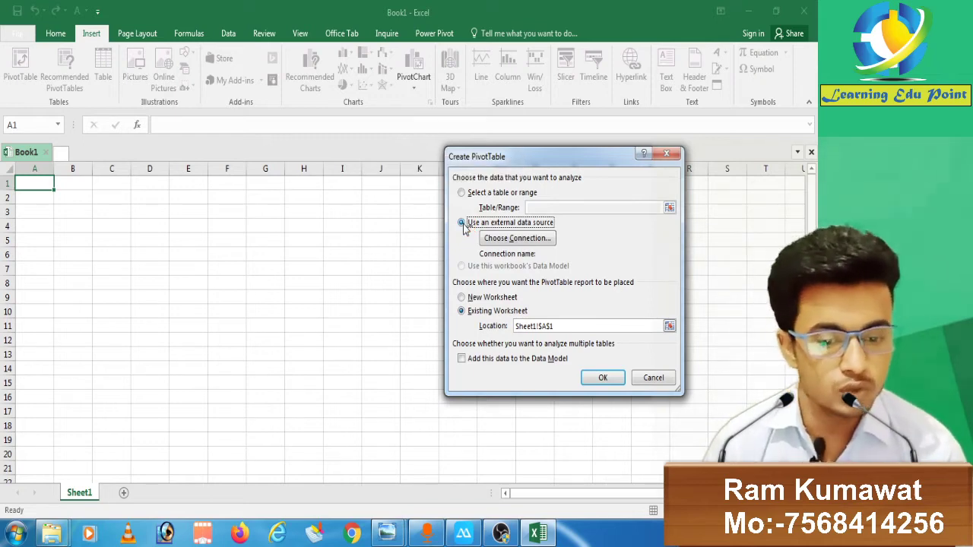
click(525, 240)
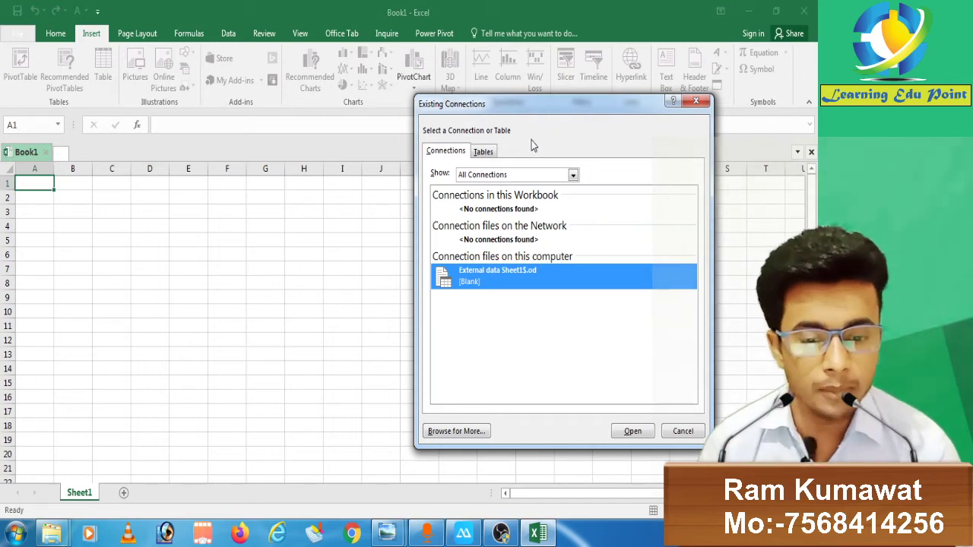
click(479, 152)
click(457, 152)
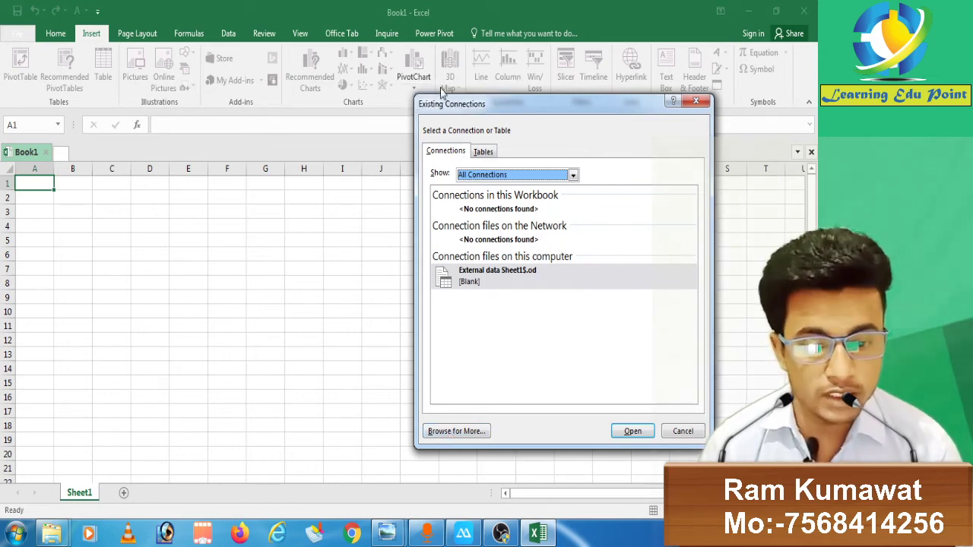
Step: Browse for External data.xlsx in Excel Video > topic image > Pivot on Local Disk (E:) and open it as the data source
click(448, 433)
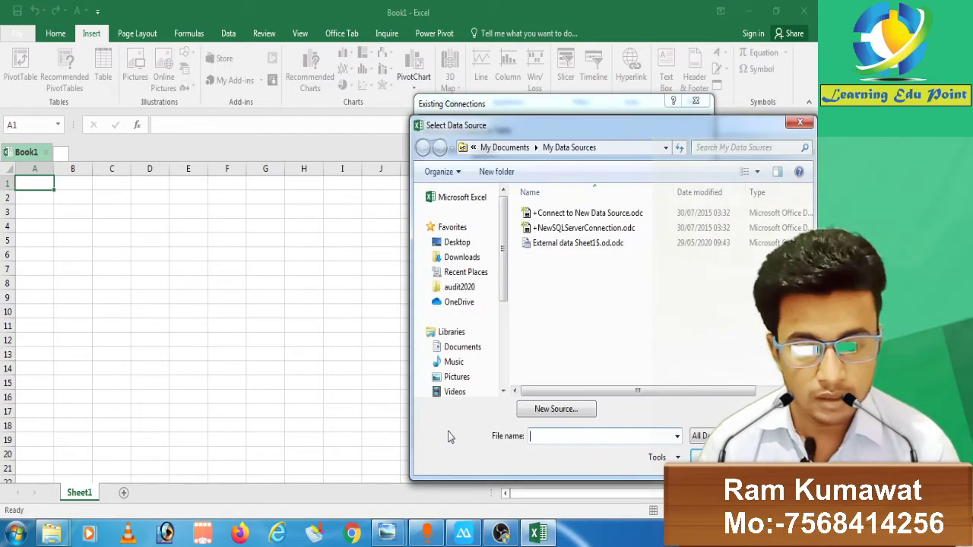
drag(514, 126, 390, 89)
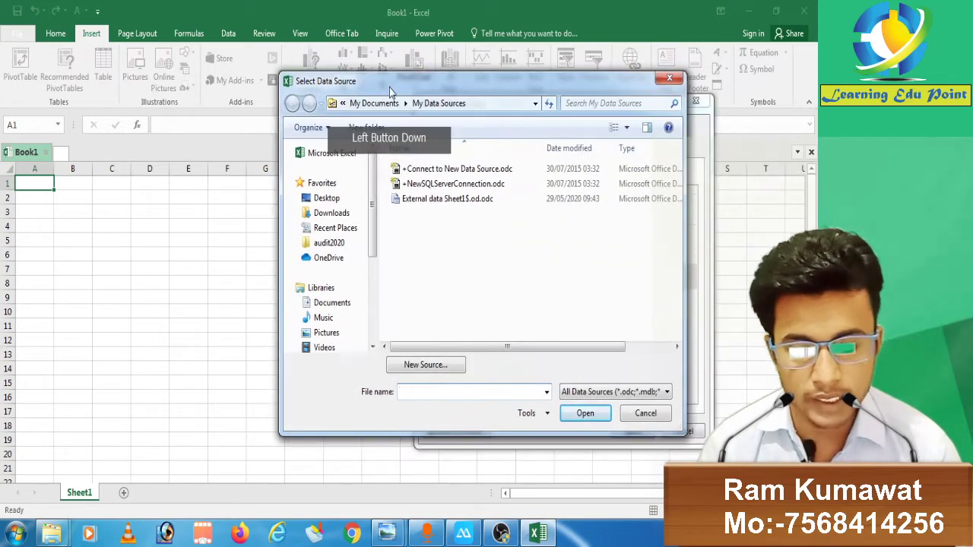
drag(374, 218, 373, 294)
click(342, 266)
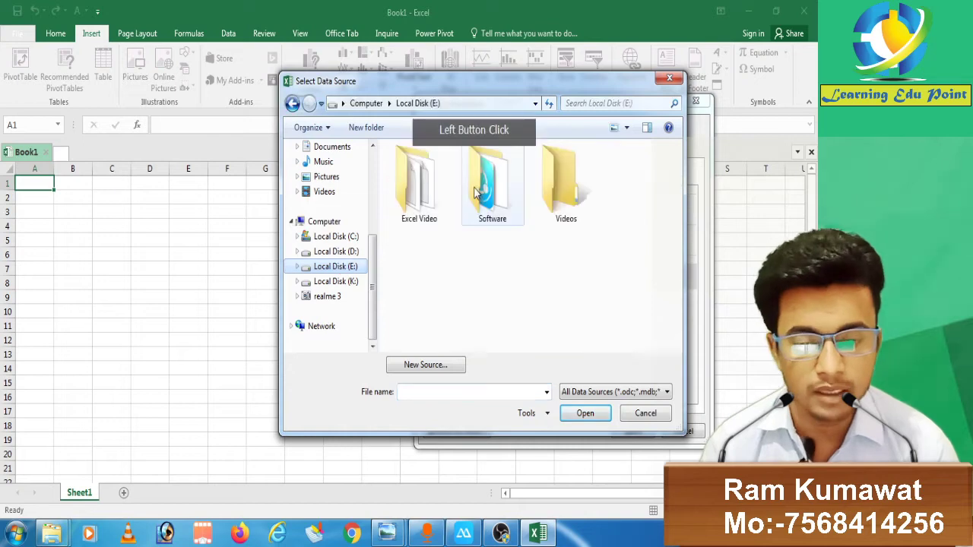
double_click(426, 185)
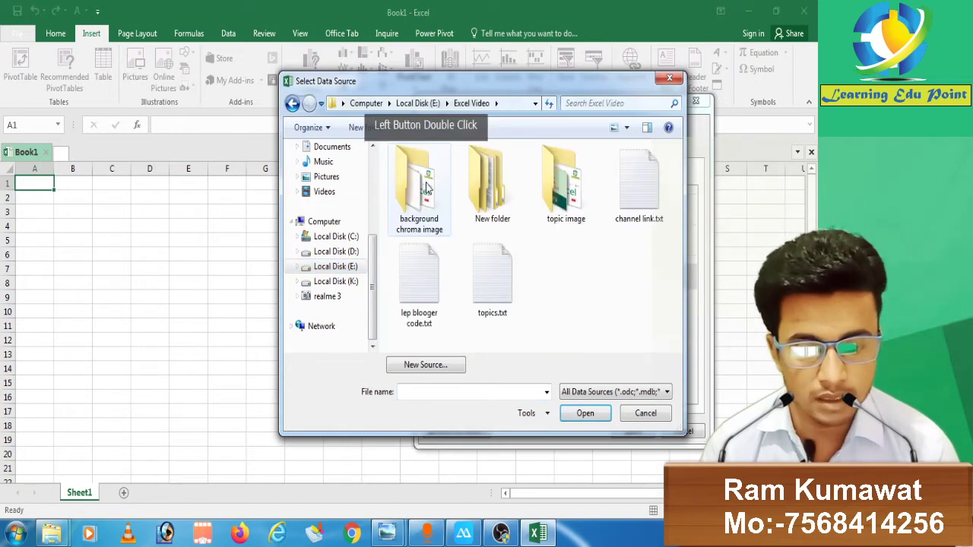
double_click(570, 181)
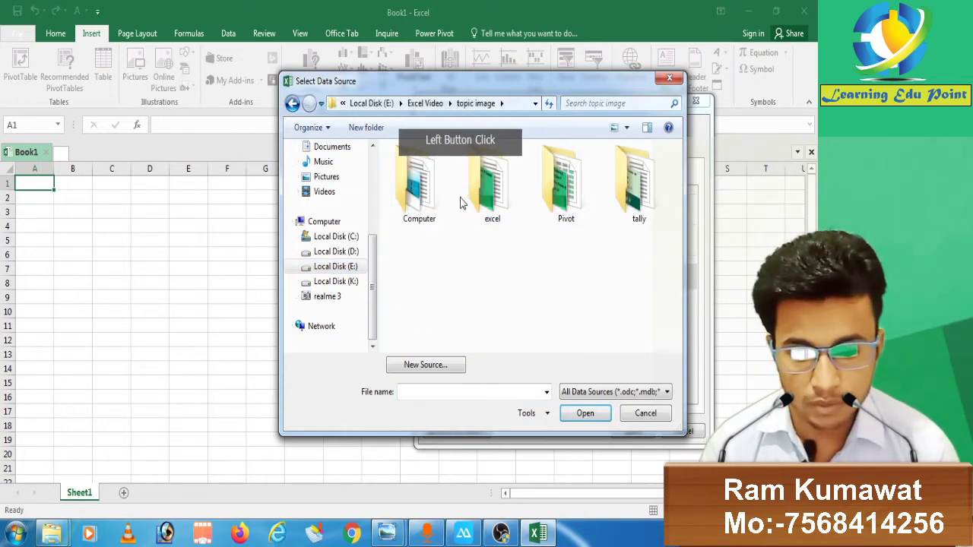
double_click(559, 201)
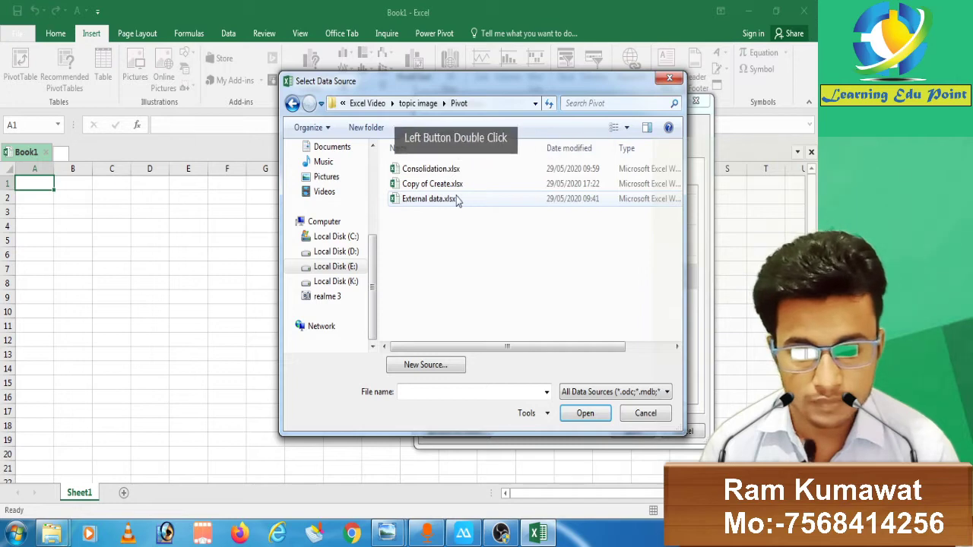
click(435, 205)
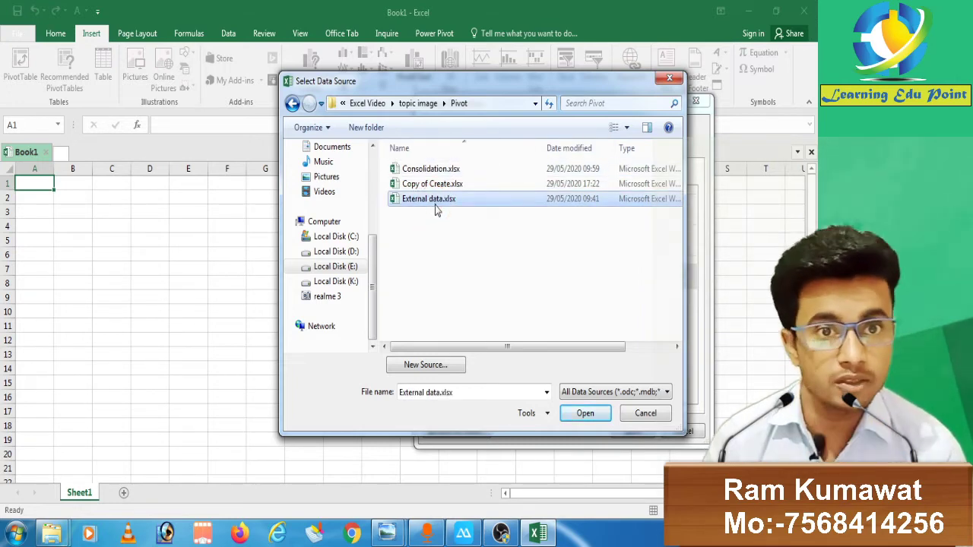
click(586, 414)
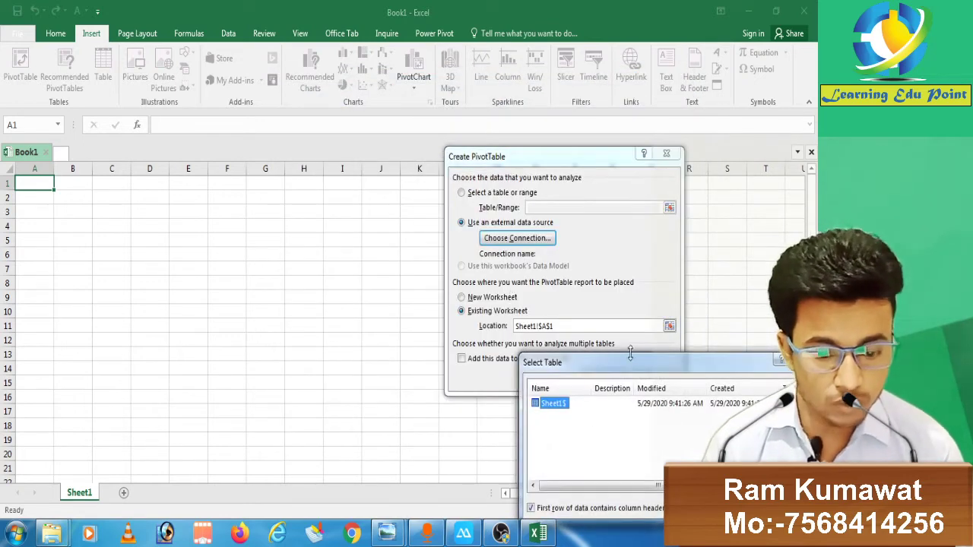
Step: Choose the Sheet1$ table of the external workbook as the PivotTable's source
drag(631, 361, 247, 192)
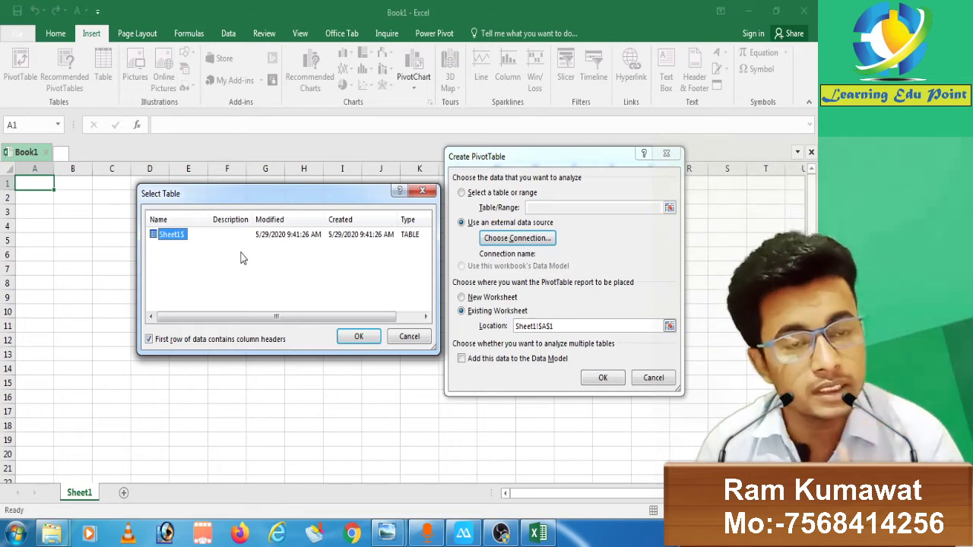
click(331, 237)
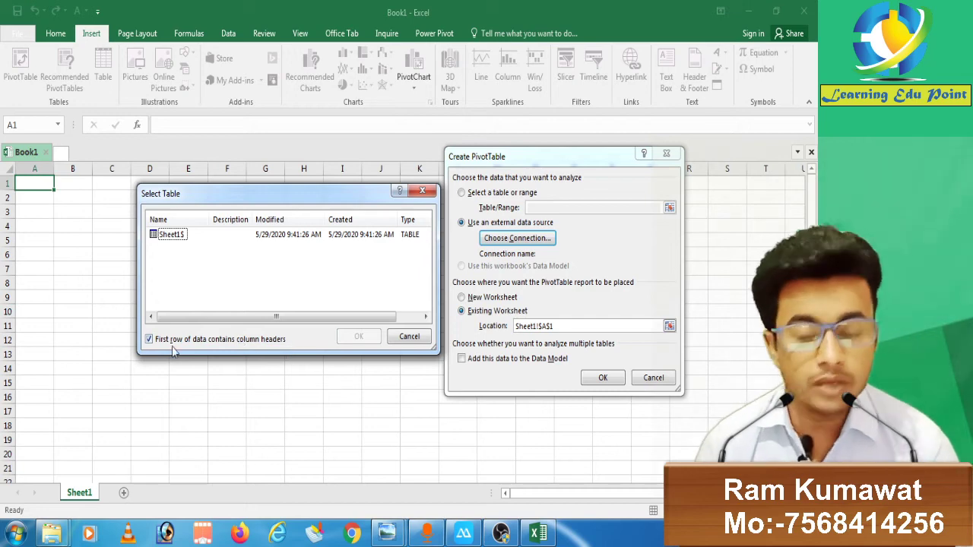
click(178, 240)
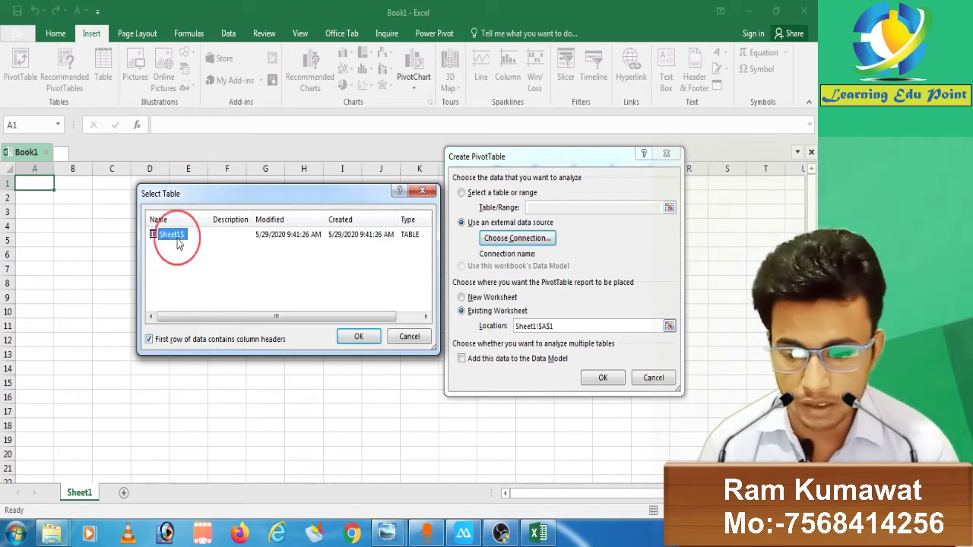
click(351, 340)
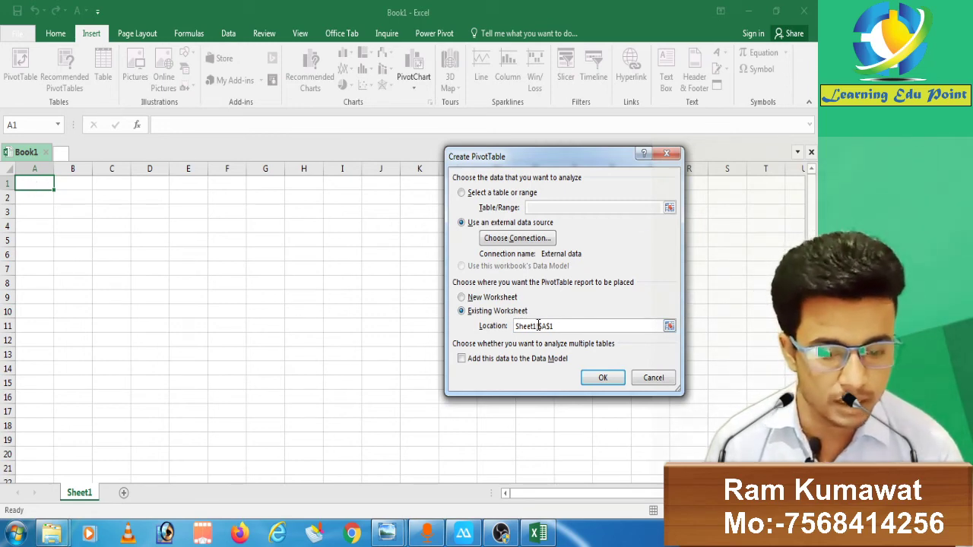
Step: Set the PivotTable report's location to cell A1 of the existing Sheet1
click(669, 325)
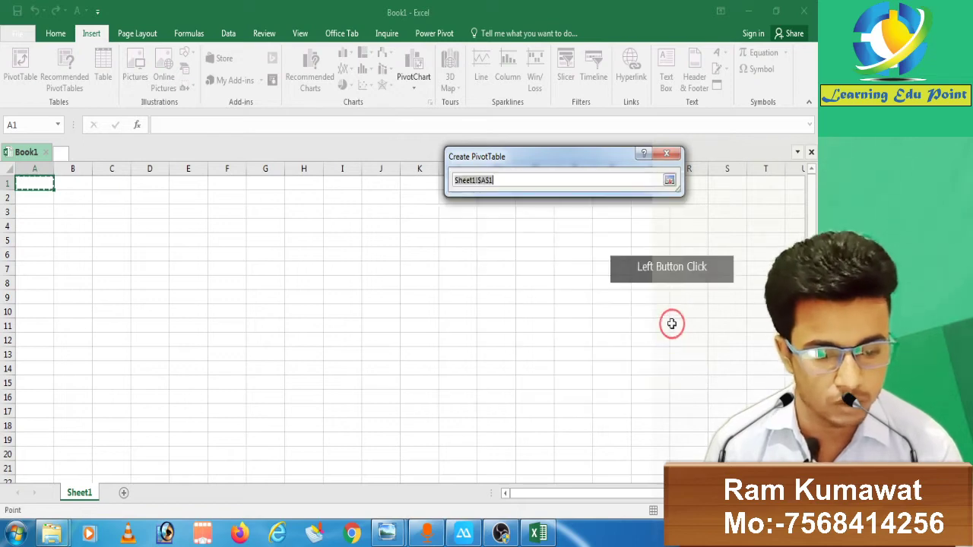
click(38, 186)
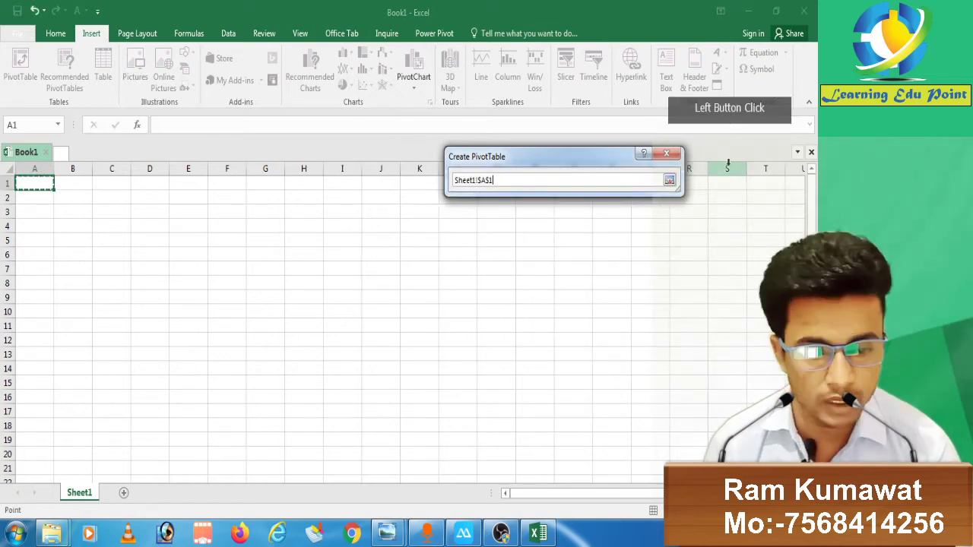
click(669, 180)
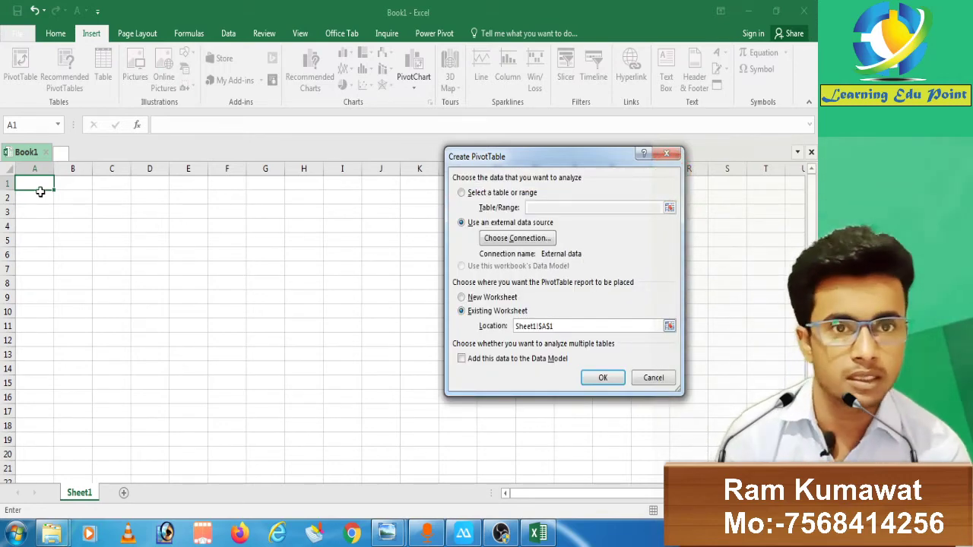
Step: Create the PivotTable and lay it out with Department in rows, Quarter in columns and Sales as summed values
click(603, 378)
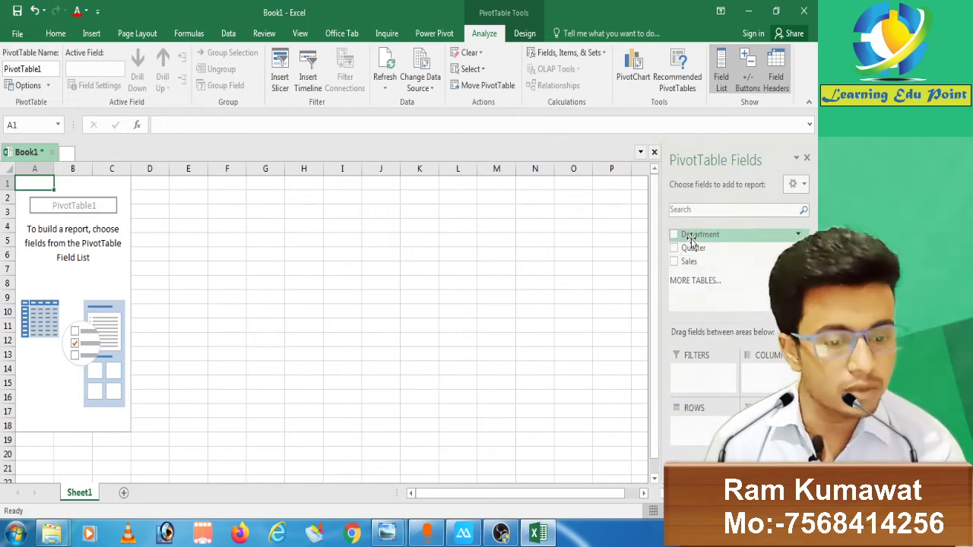
drag(691, 237, 698, 428)
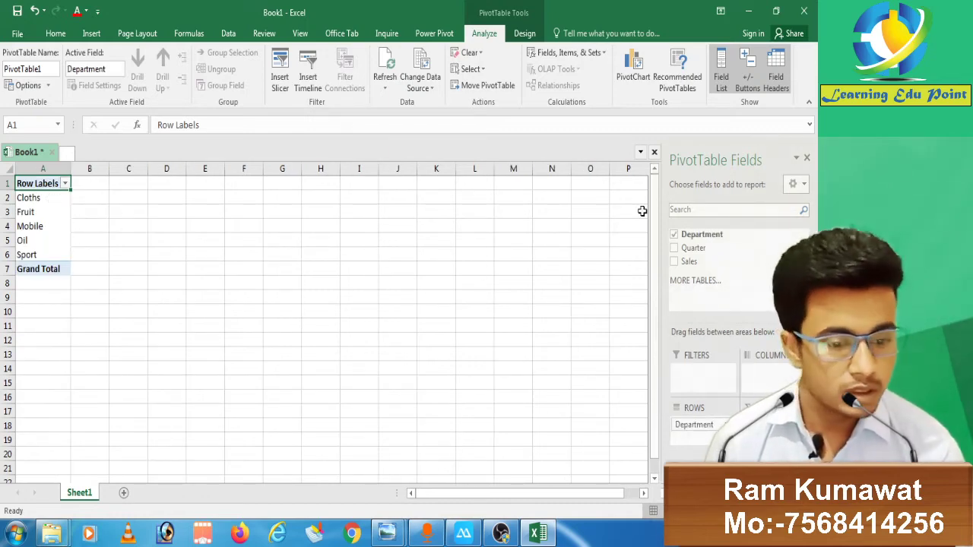
drag(692, 251, 694, 434)
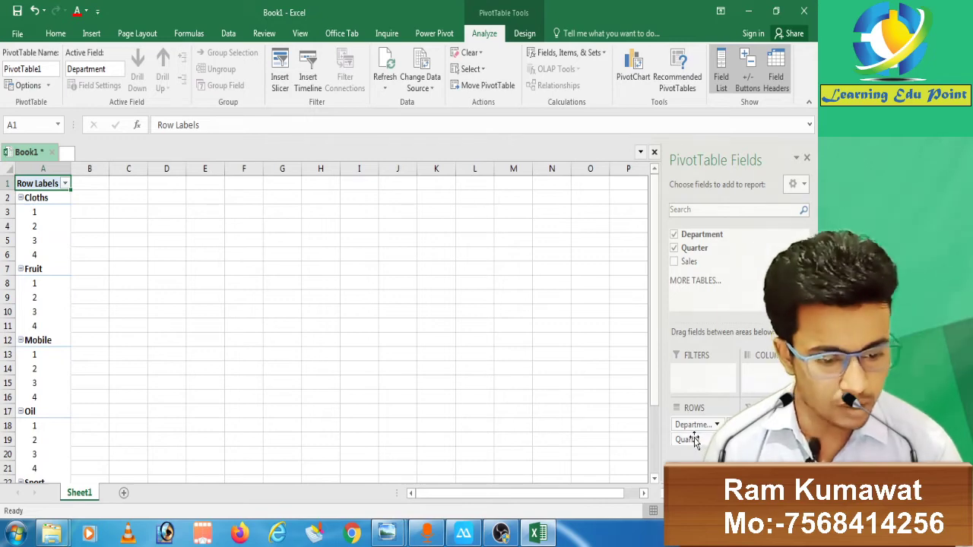
drag(688, 440, 791, 377)
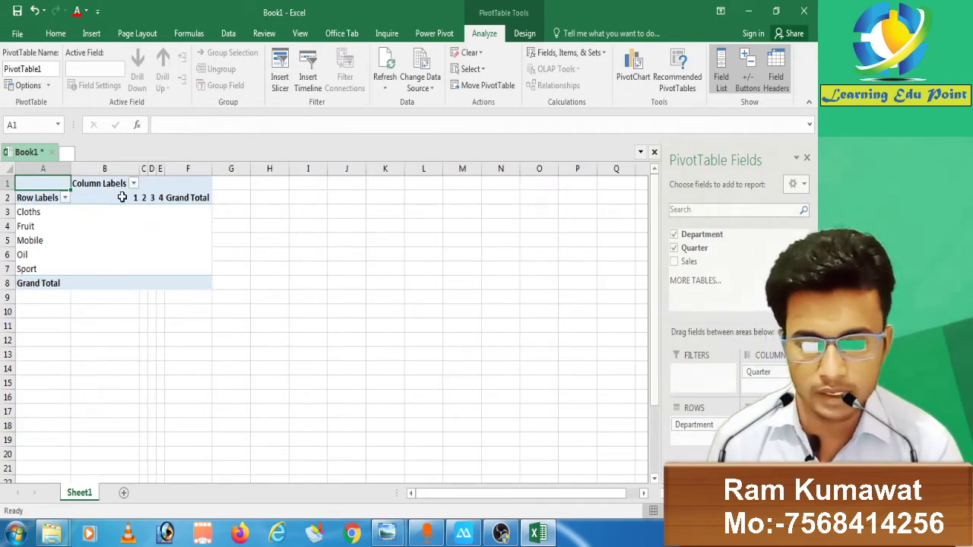
click(684, 263)
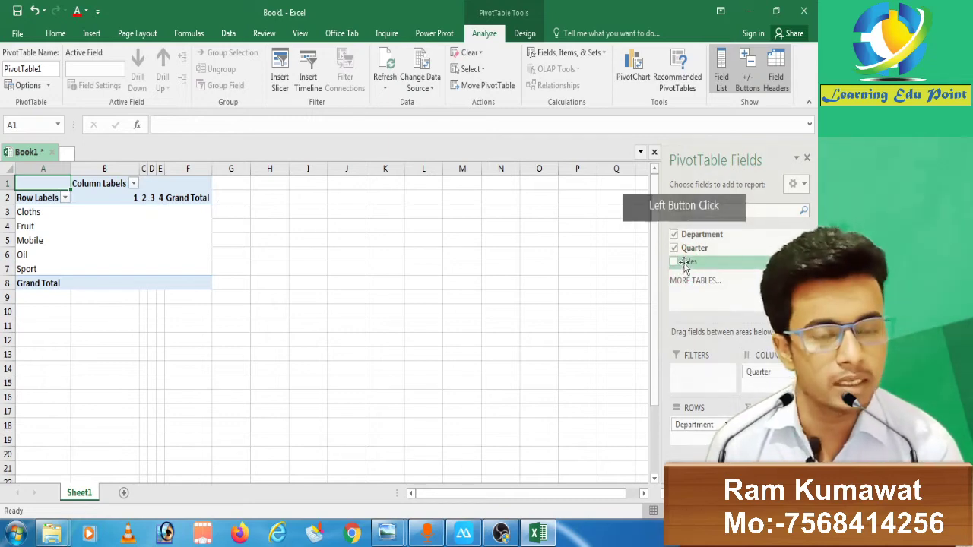
drag(685, 265, 769, 445)
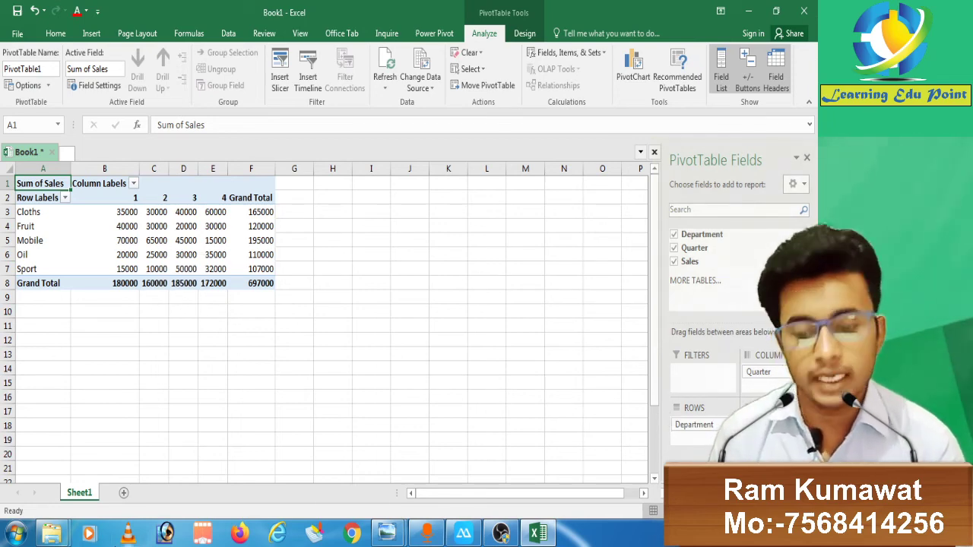
Step: Open the source workbook External data.xlsx from the Pivot folder as read-only
mouse_move(63, 530)
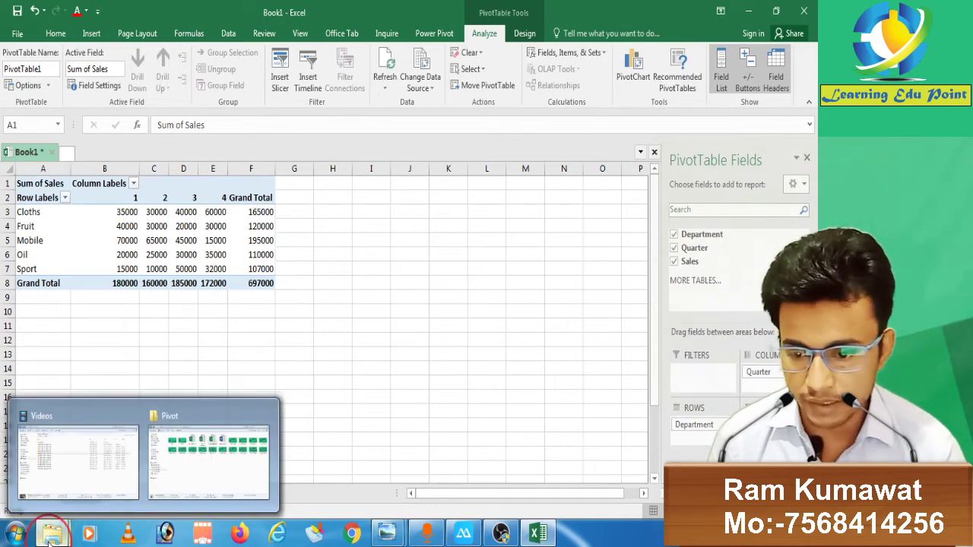
click(241, 471)
click(430, 121)
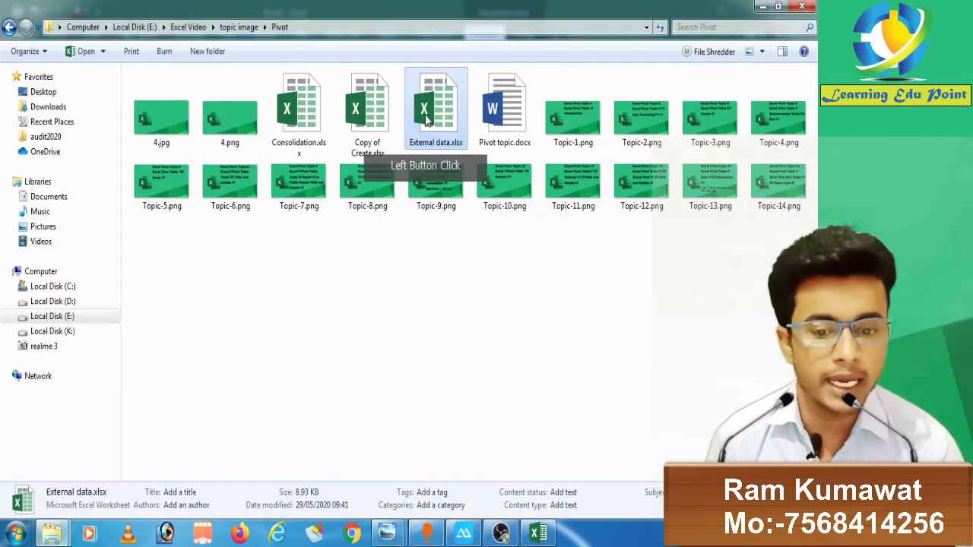
double_click(430, 121)
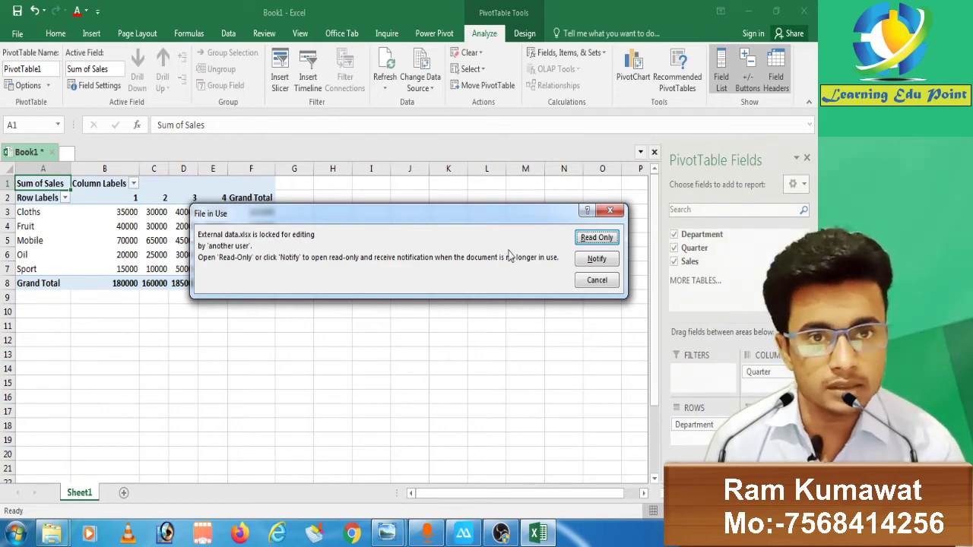
click(599, 240)
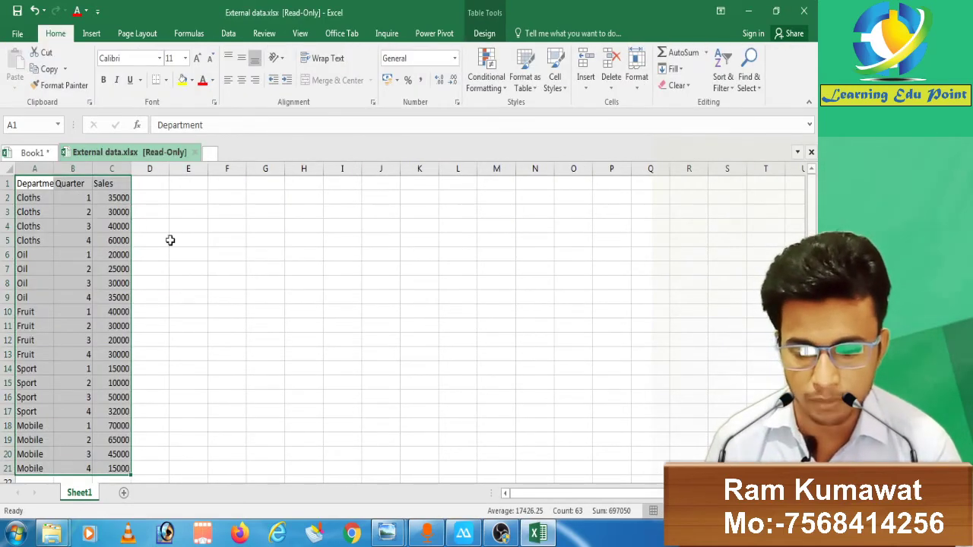
Step: Compare the Cloths quarter 1 and Fruit quarter 3 sales in Book1's PivotTable with the source rows in External data.xlsx
click(17, 153)
click(31, 213)
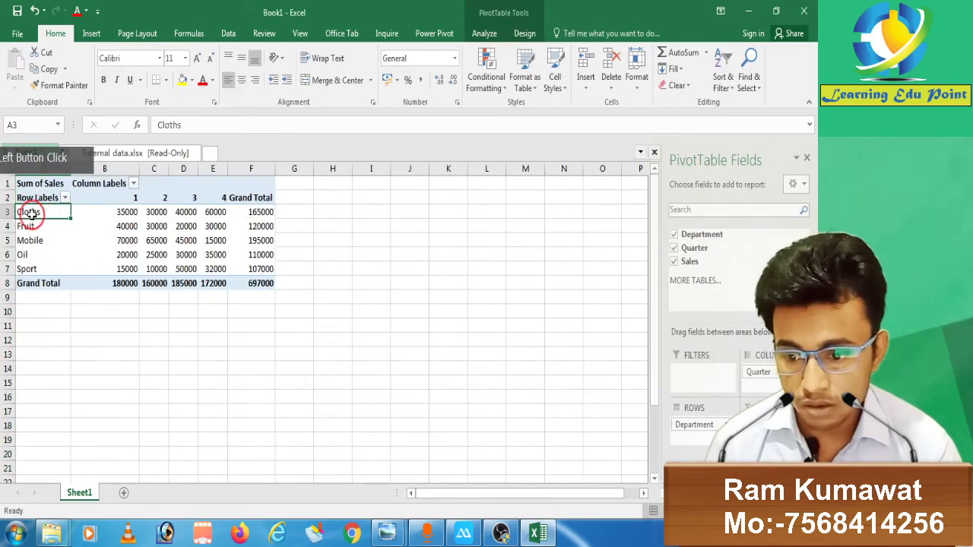
click(113, 212)
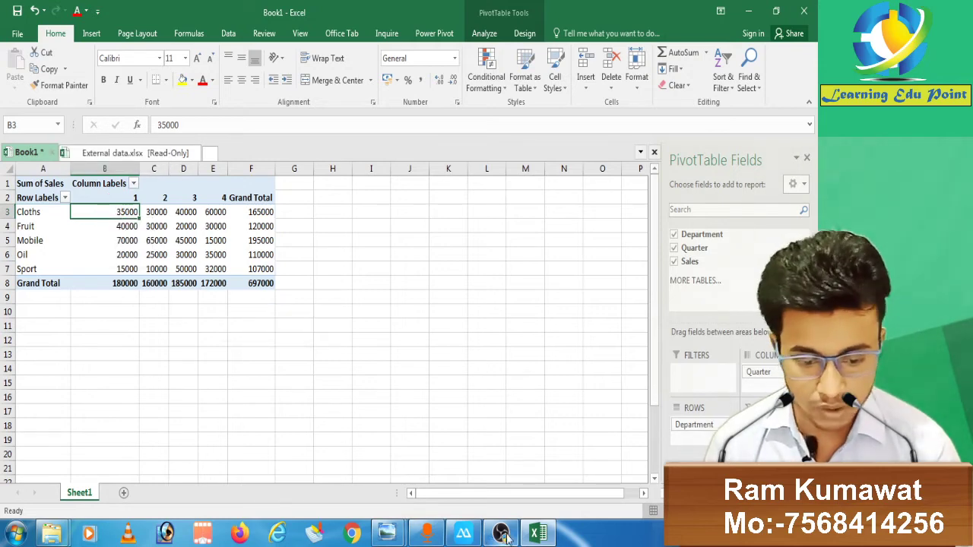
click(133, 153)
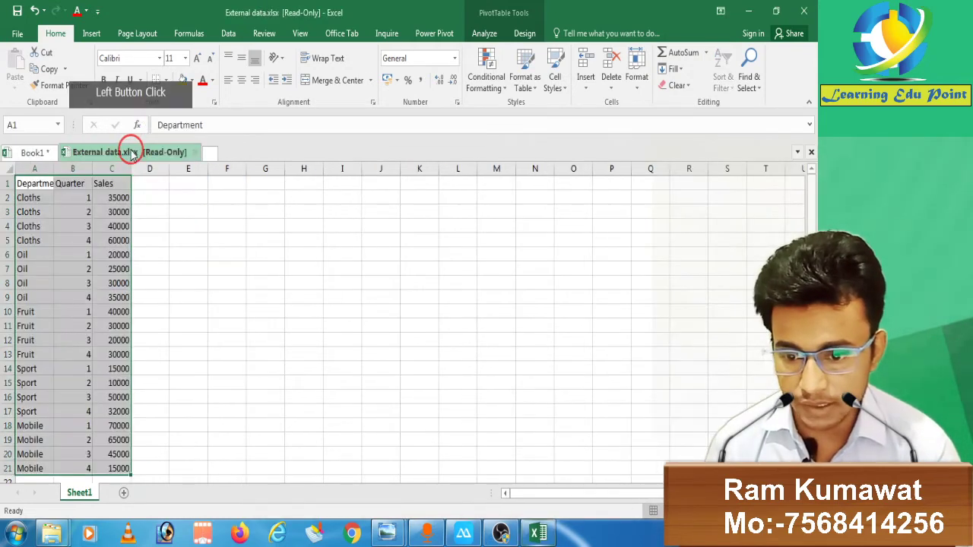
click(15, 341)
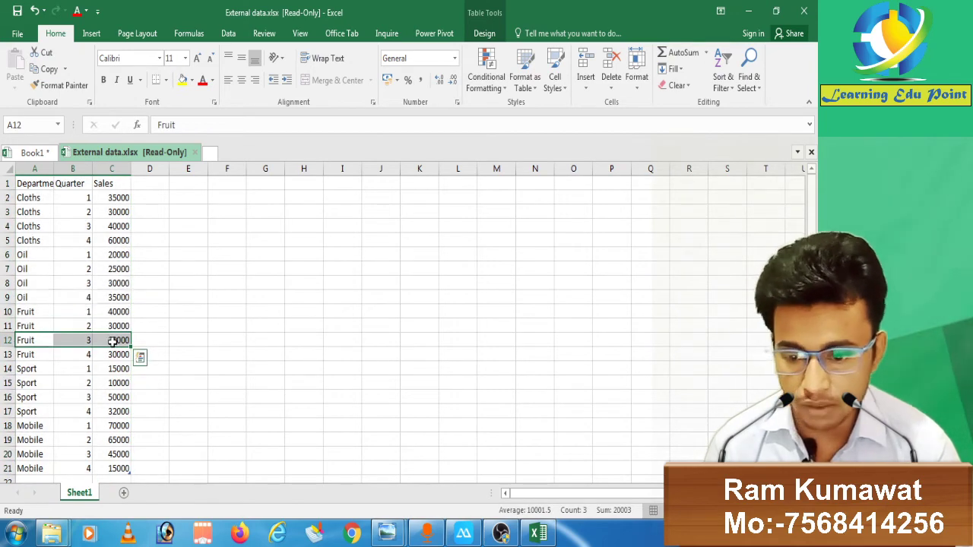
click(32, 153)
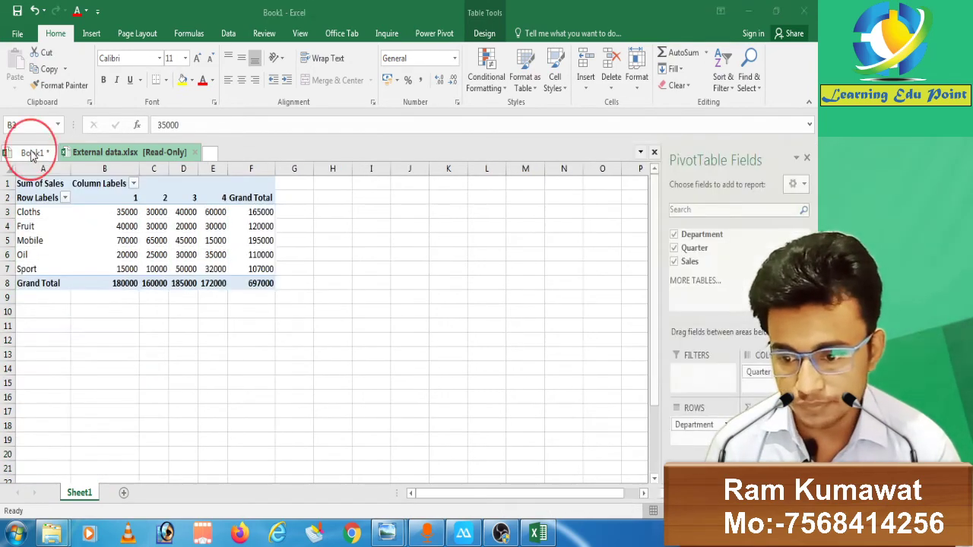
click(21, 226)
click(195, 197)
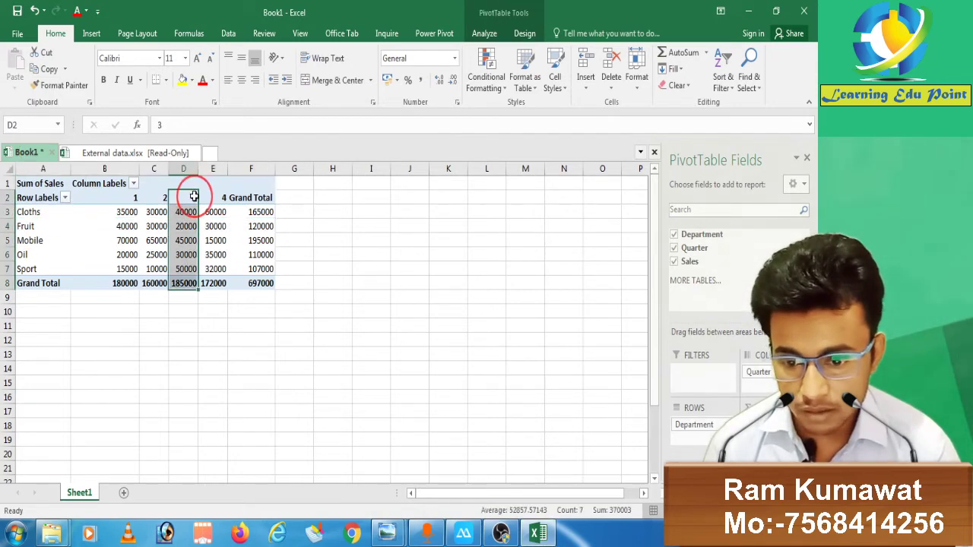
click(190, 225)
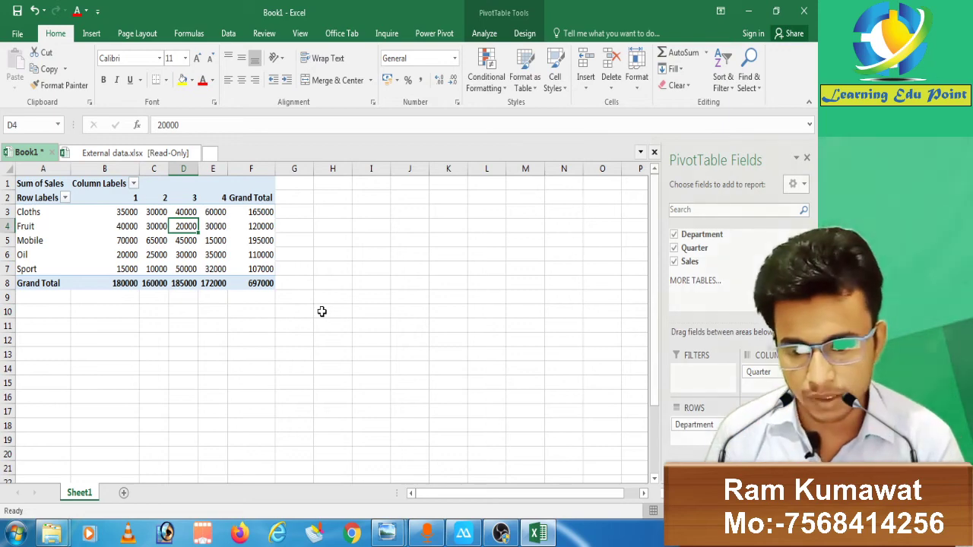
Step: Drill down into the PivotTable's overall Grand Total to extract all its source records onto a new sheet
mouse_move(256, 283)
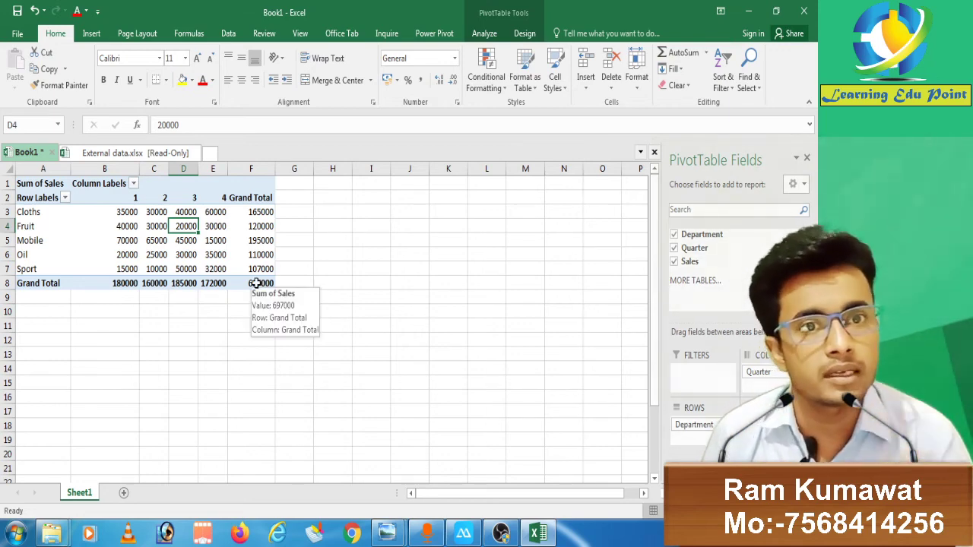
mouse_move(126, 214)
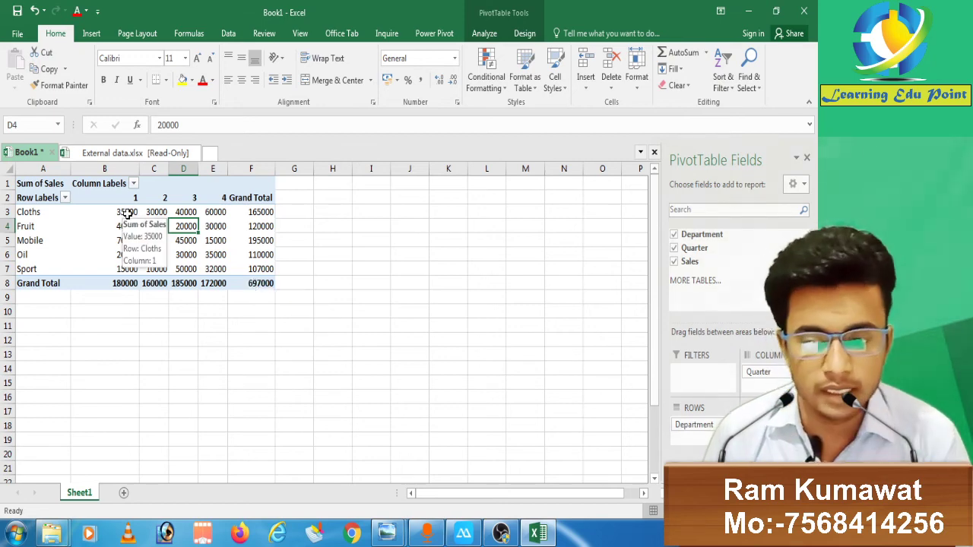
click(256, 282)
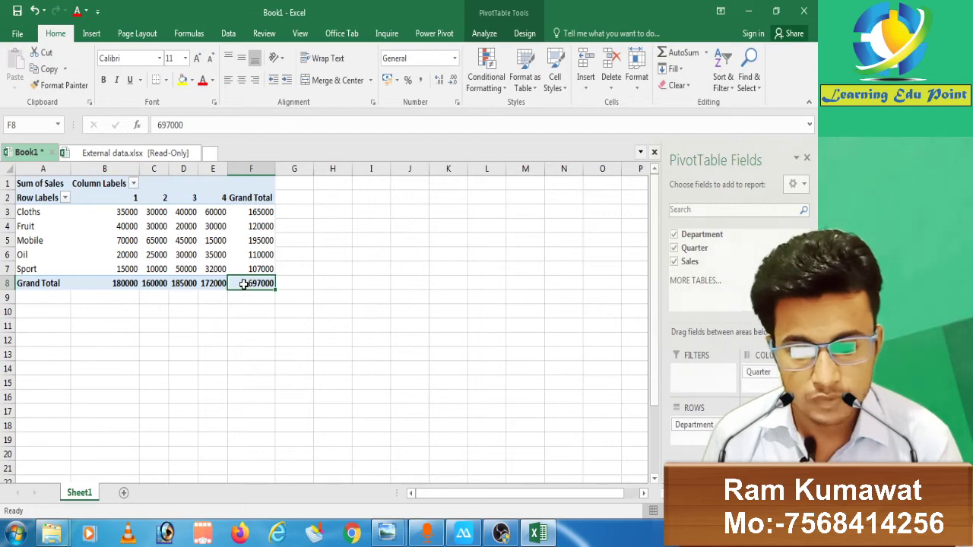
double_click(243, 284)
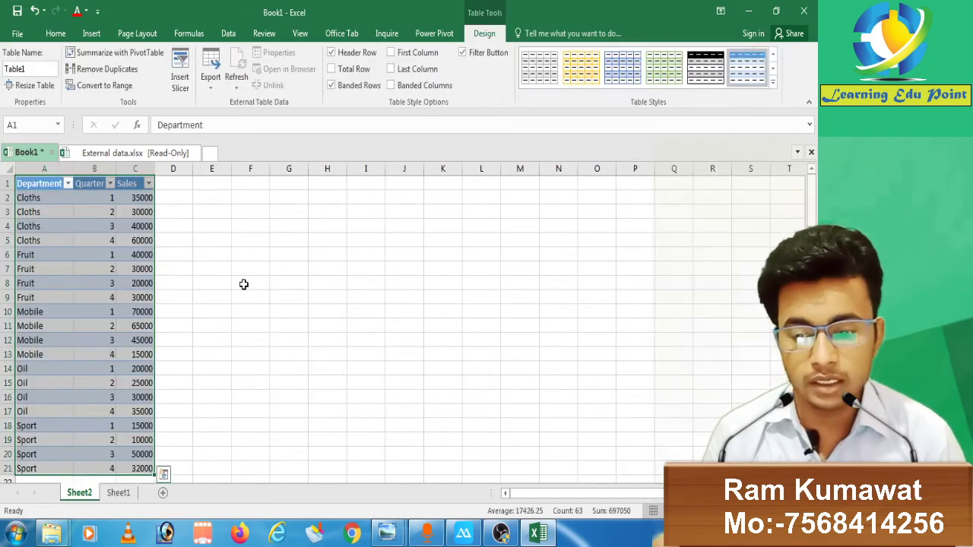
click(107, 325)
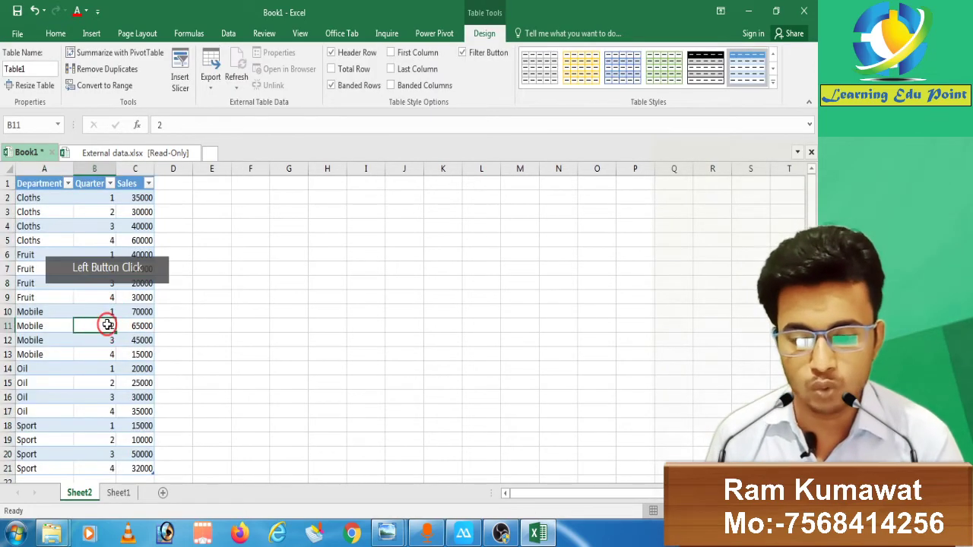
click(80, 199)
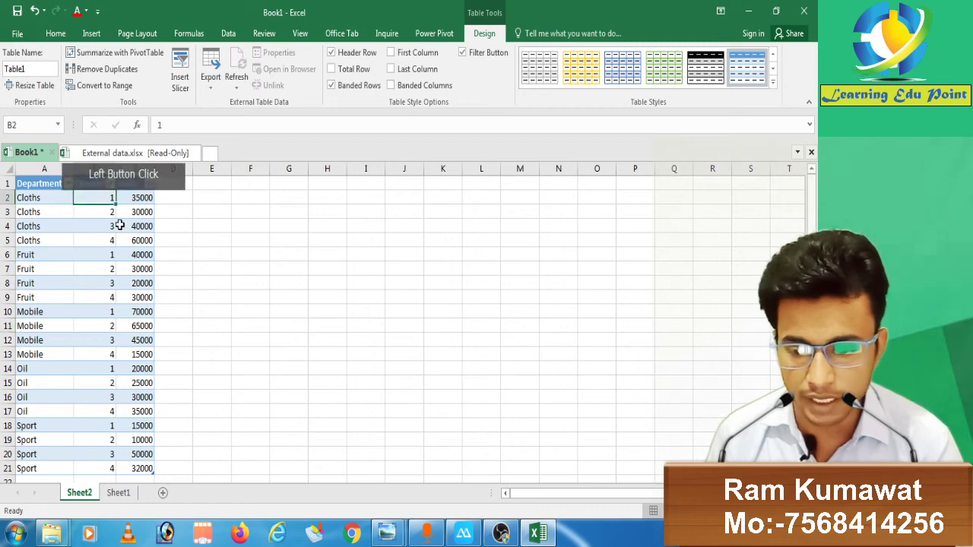
Step: Check the extracted records in Book1 against the Fruit quarter 3 row of External data.xlsx and close that source workbook
click(149, 155)
drag(25, 340, 121, 340)
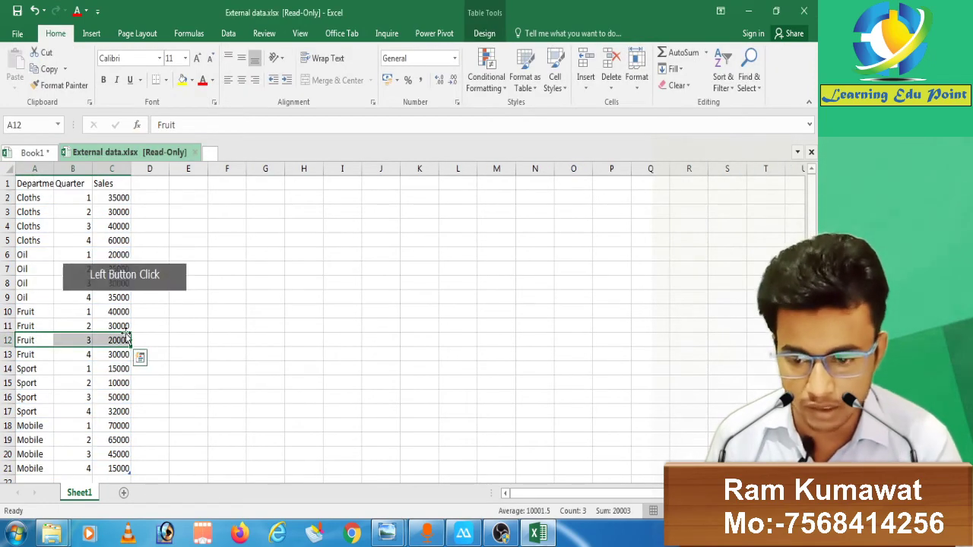
click(32, 155)
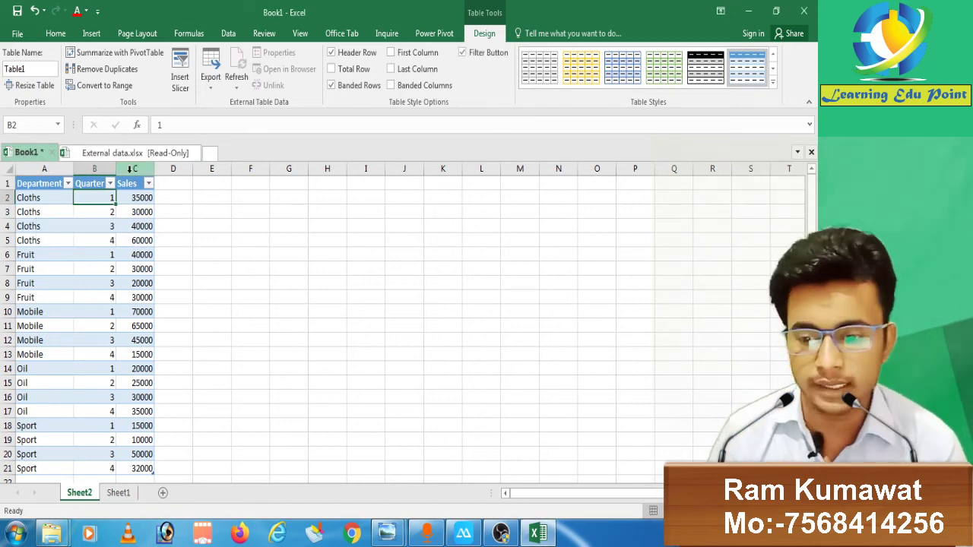
click(121, 239)
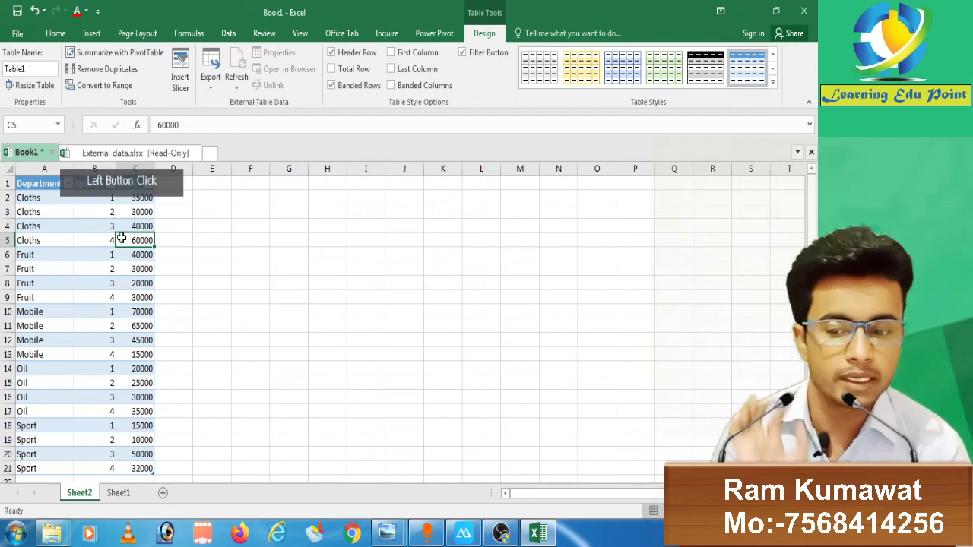
click(192, 153)
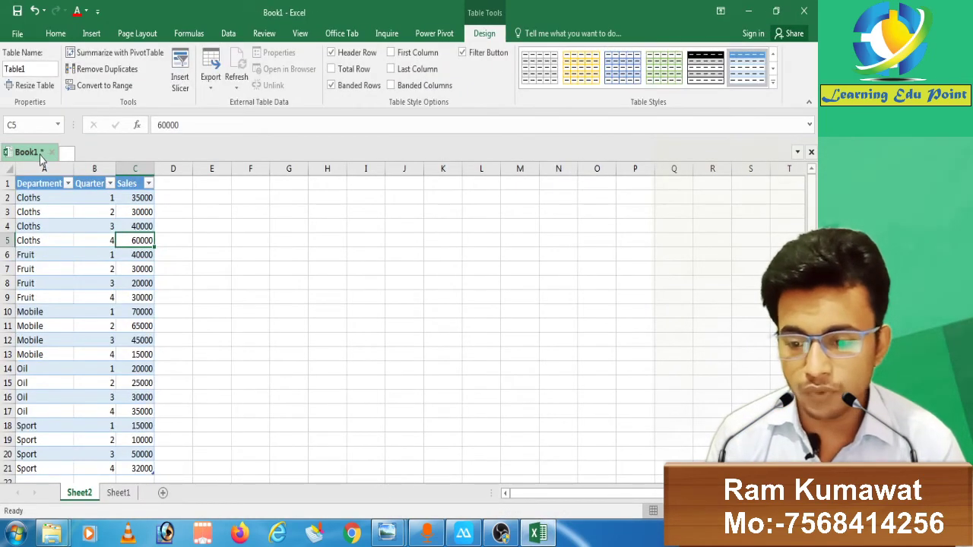
Step: Drill down into the Fruit Grand Total of the PivotTable on Sheet1 and review the extracted quarterly sales
click(115, 494)
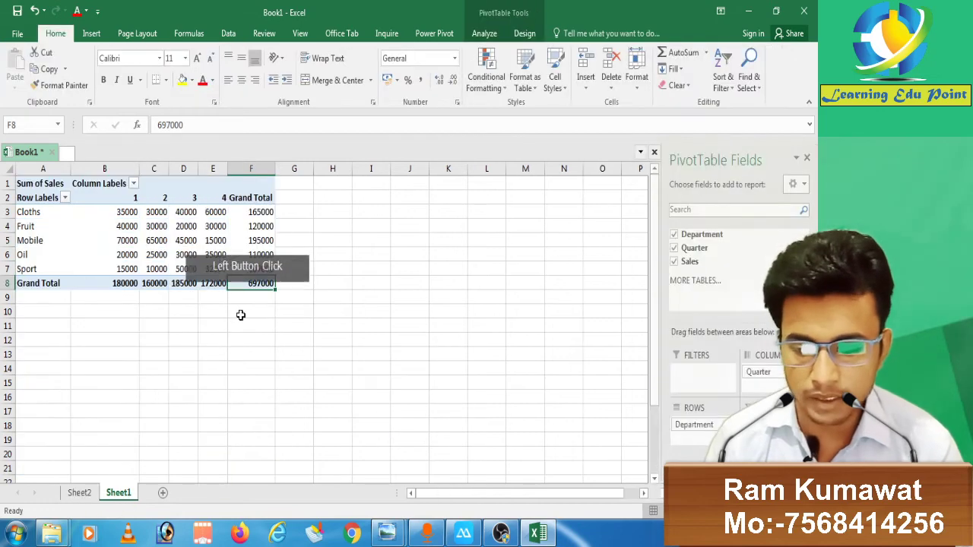
click(263, 227)
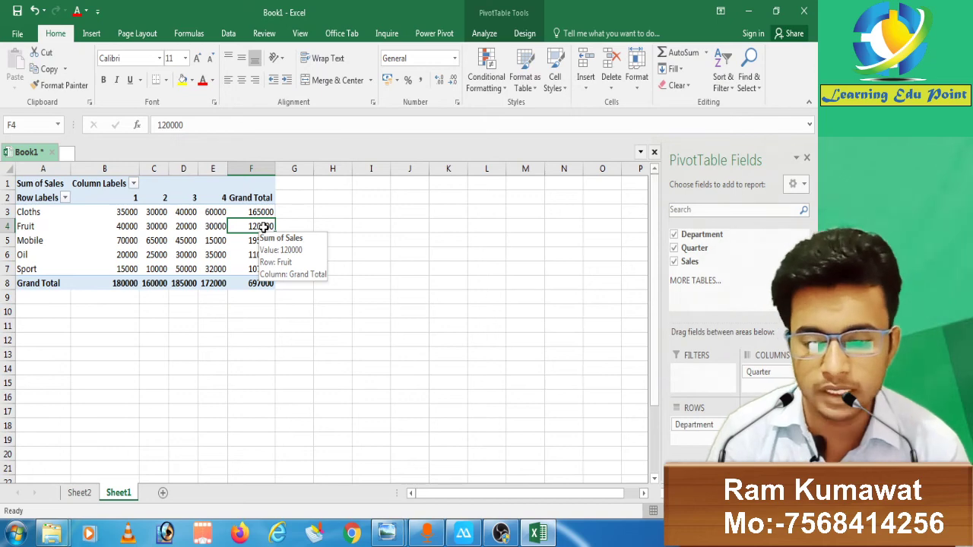
double_click(251, 226)
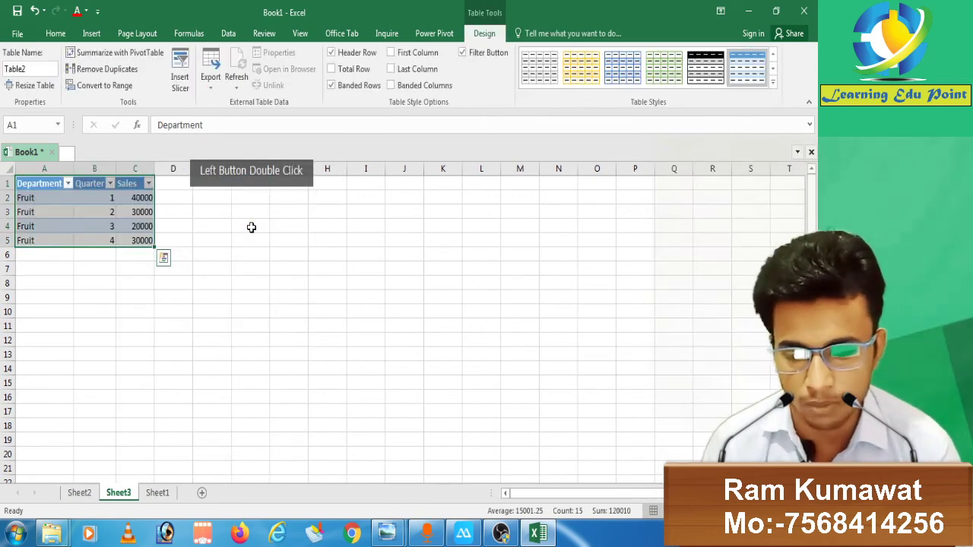
click(148, 212)
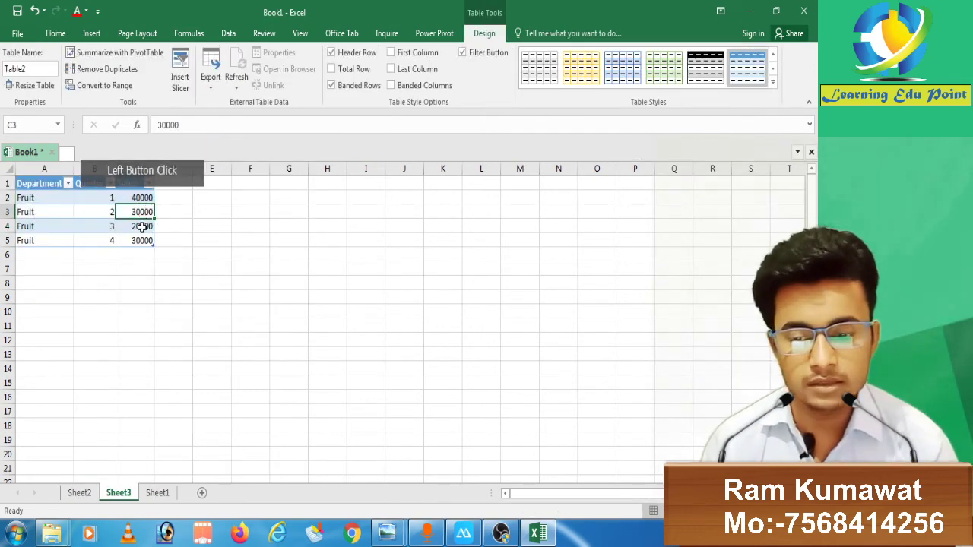
click(144, 225)
click(143, 240)
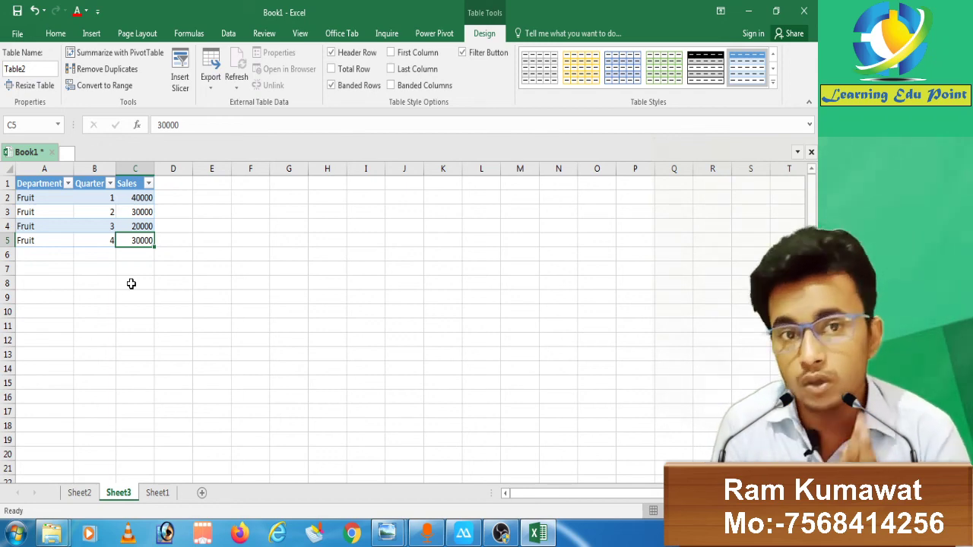
Step: Switch to Windows Photo Viewer to display youtube.jpg
click(387, 538)
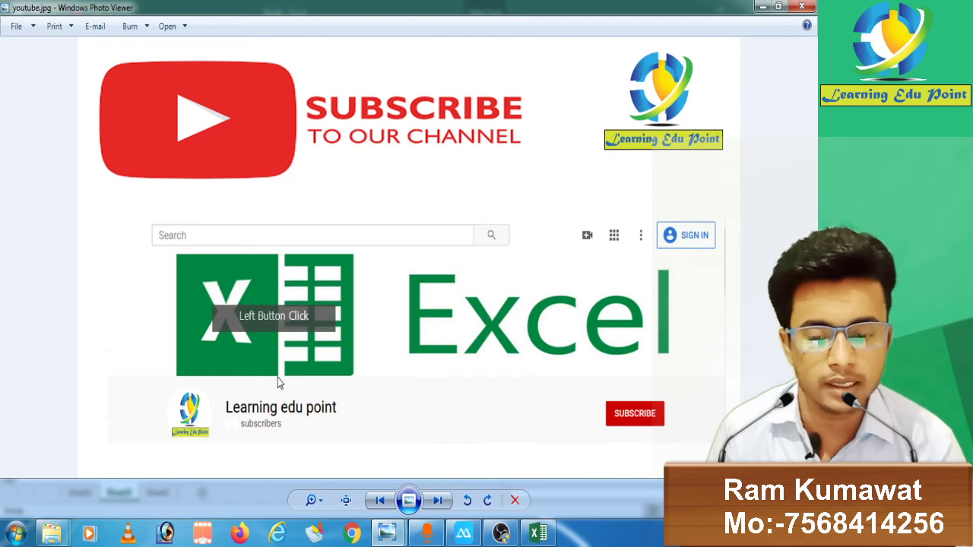